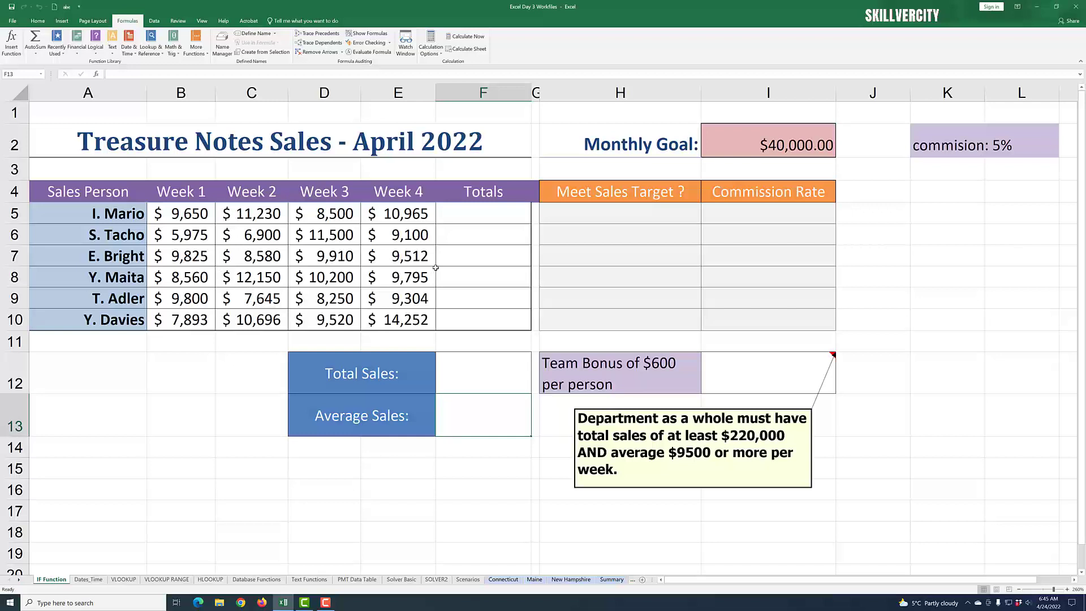
Examine the empty Totals, Total Sales, Average Sales, Meet Sales Target and Commission Rate cells of the sales sheet.
click(462, 218)
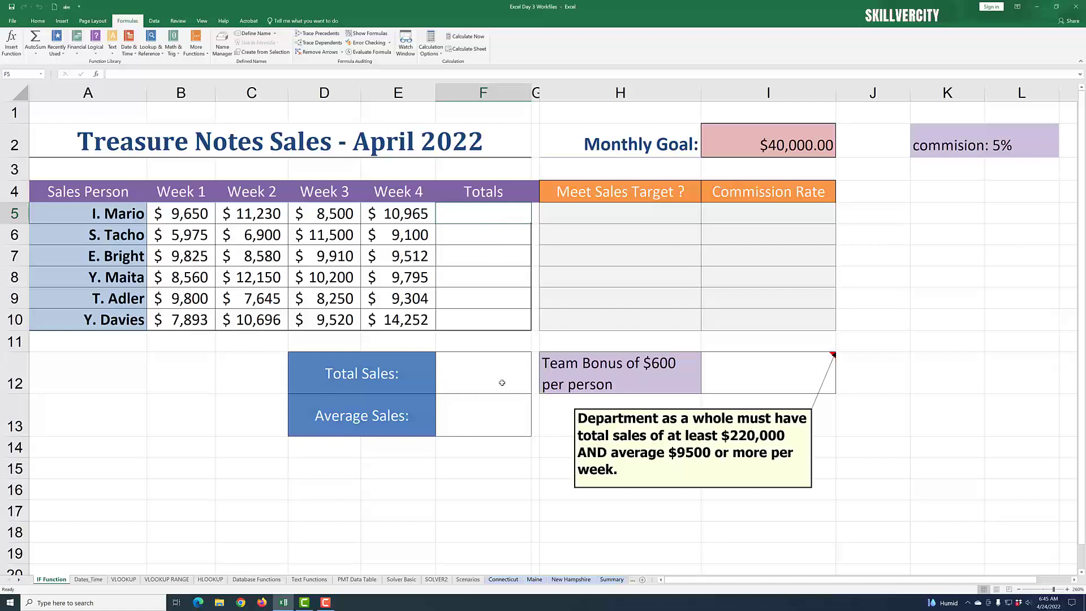
click(485, 377)
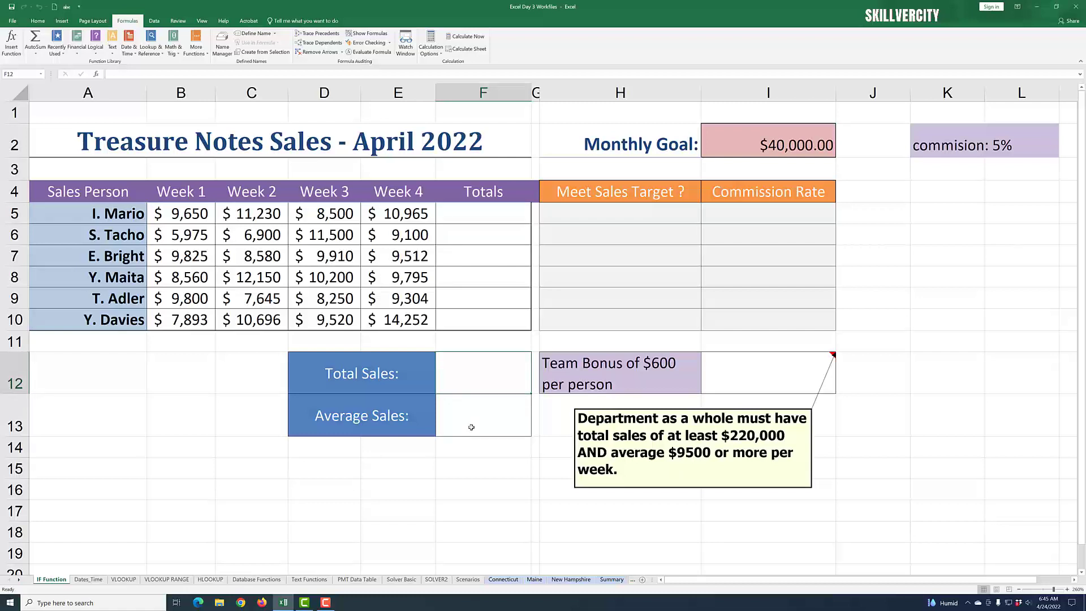
click(472, 427)
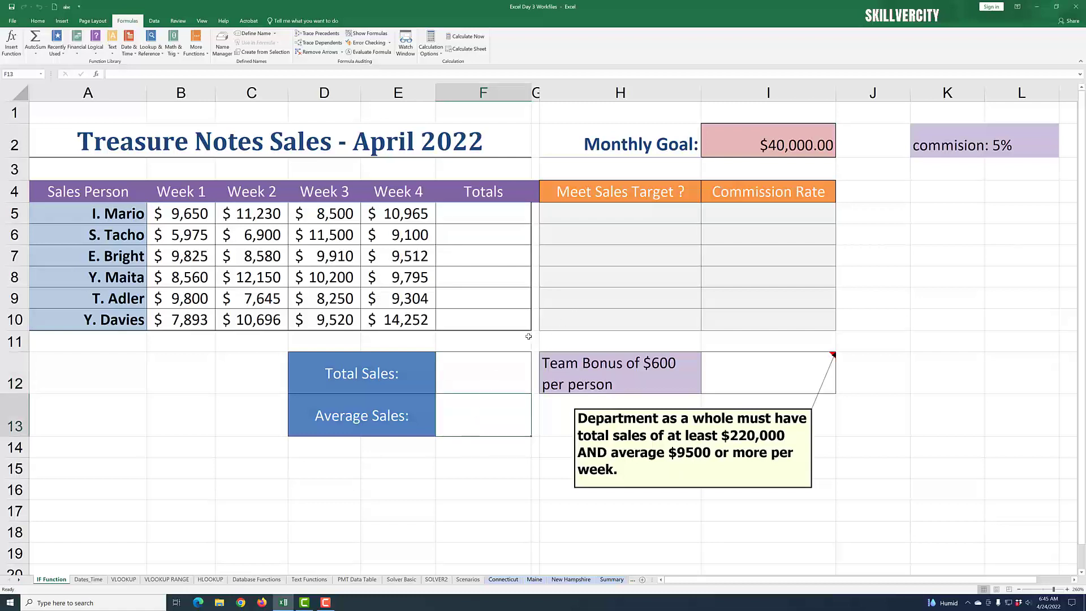
click(594, 218)
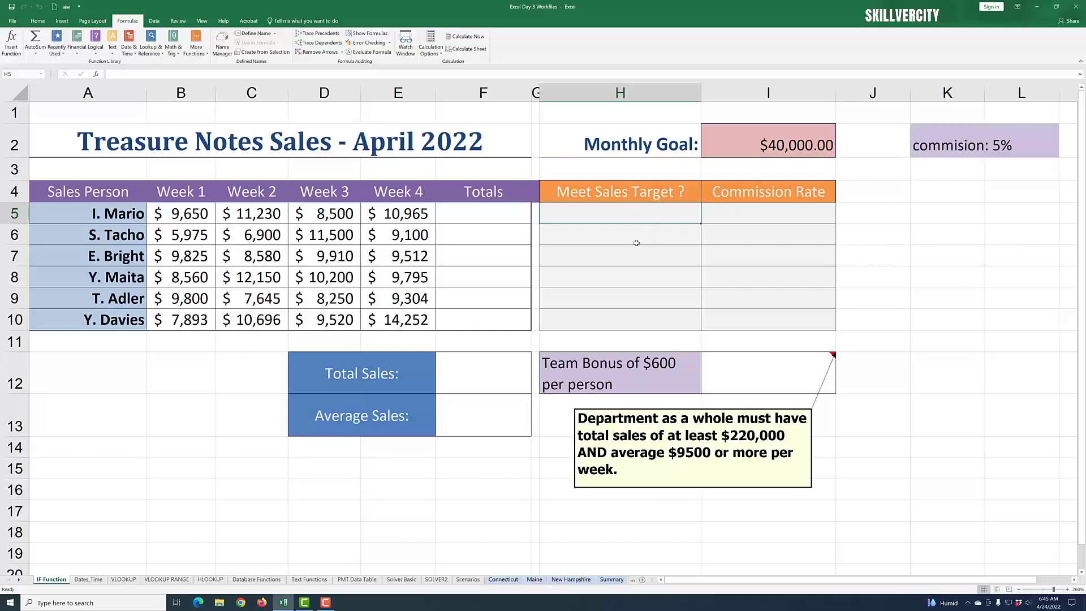
click(609, 228)
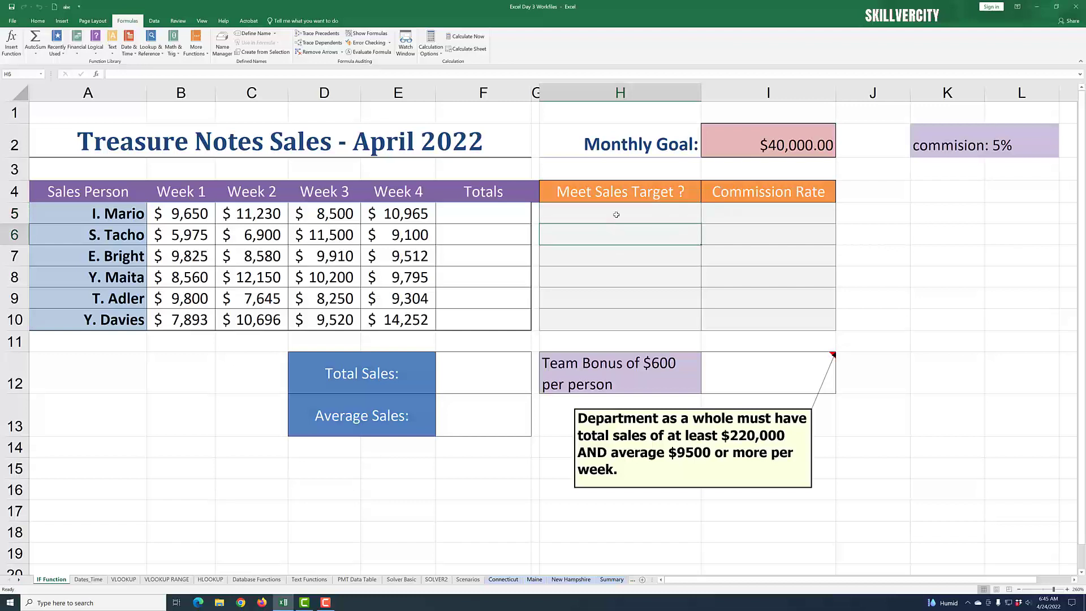
click(616, 213)
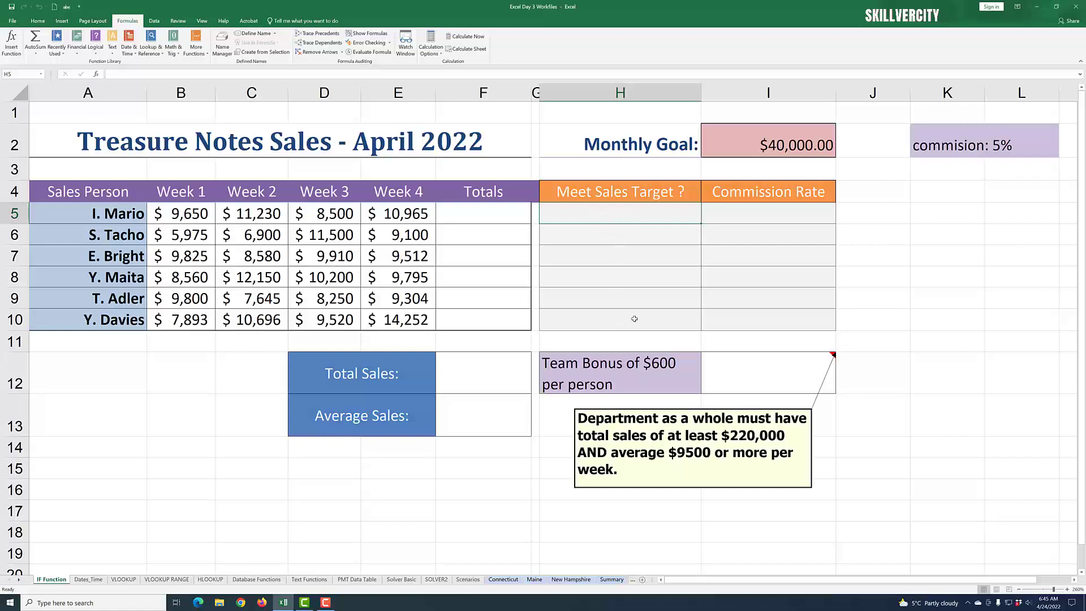
click(771, 216)
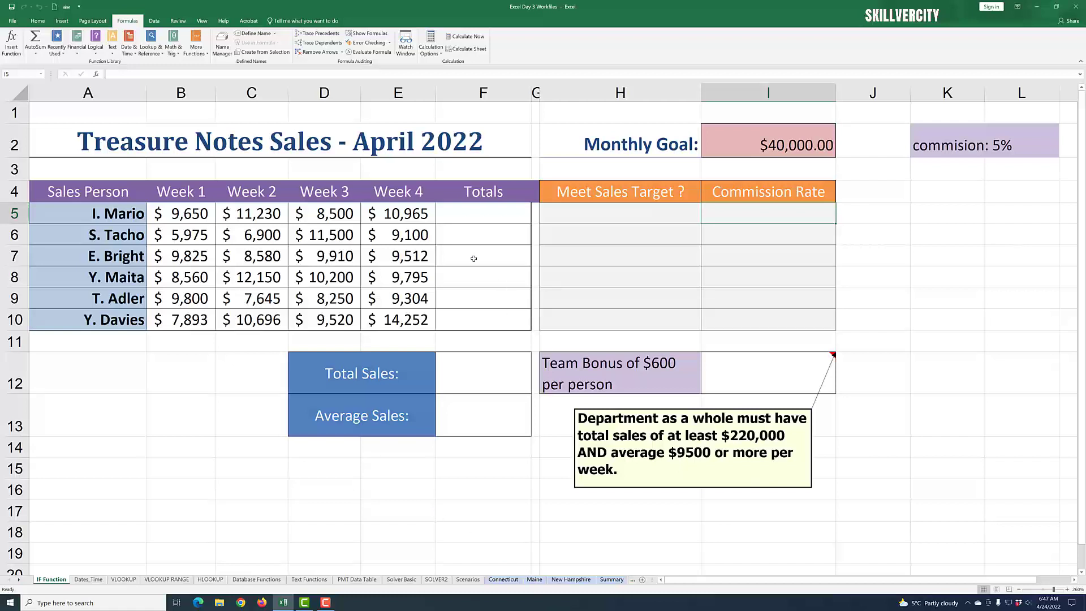
click(464, 213)
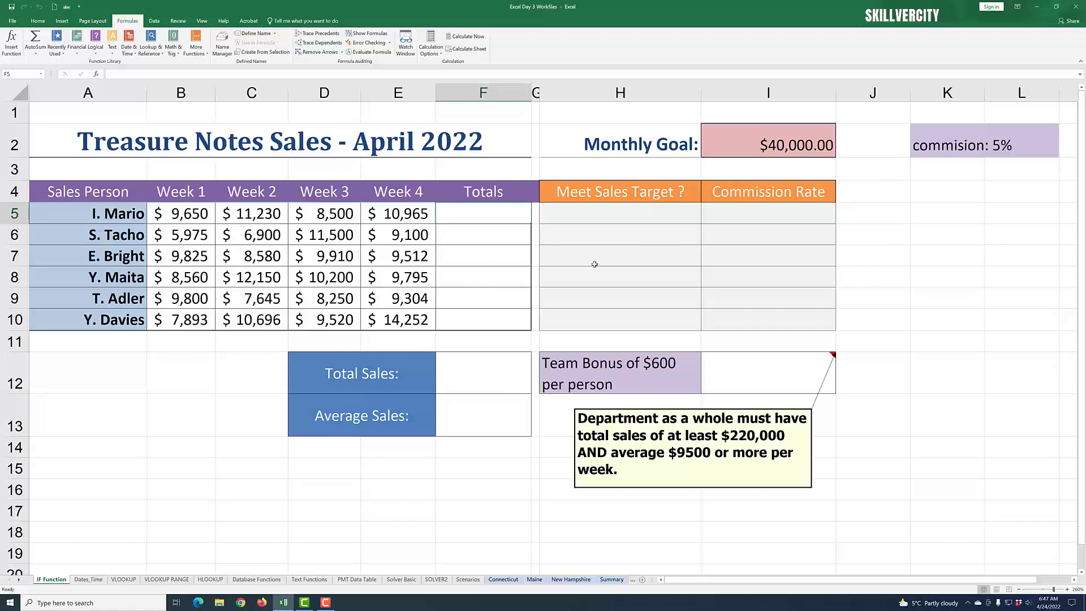
Try AutoSum on the Week 1 to Week 4 sales in B5:F5 and undo the inserted total.
drag(186, 220, 498, 220)
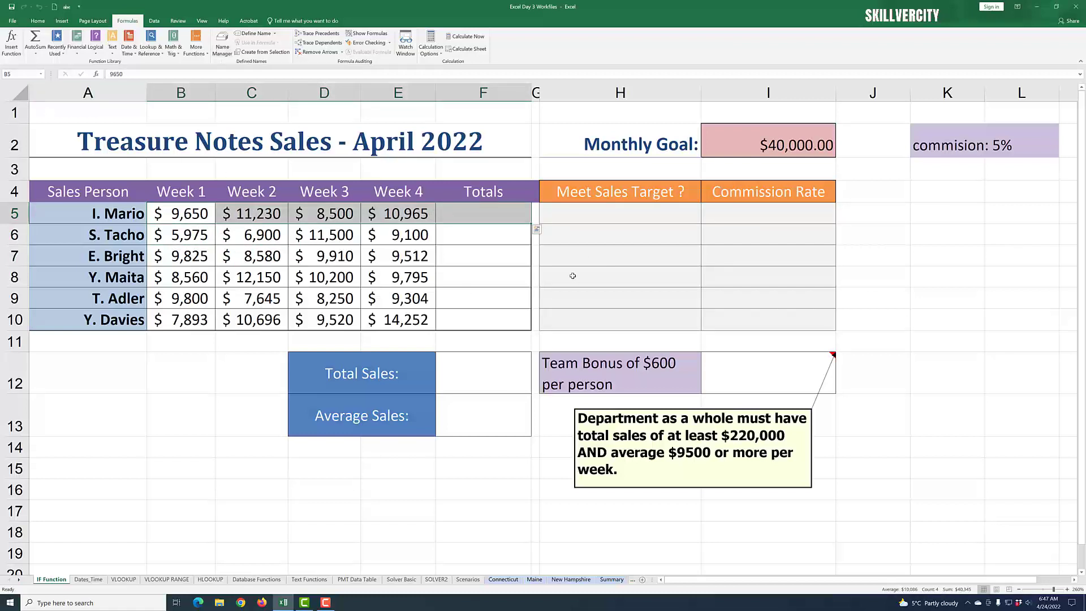
click(35, 42)
click(40, 11)
click(479, 258)
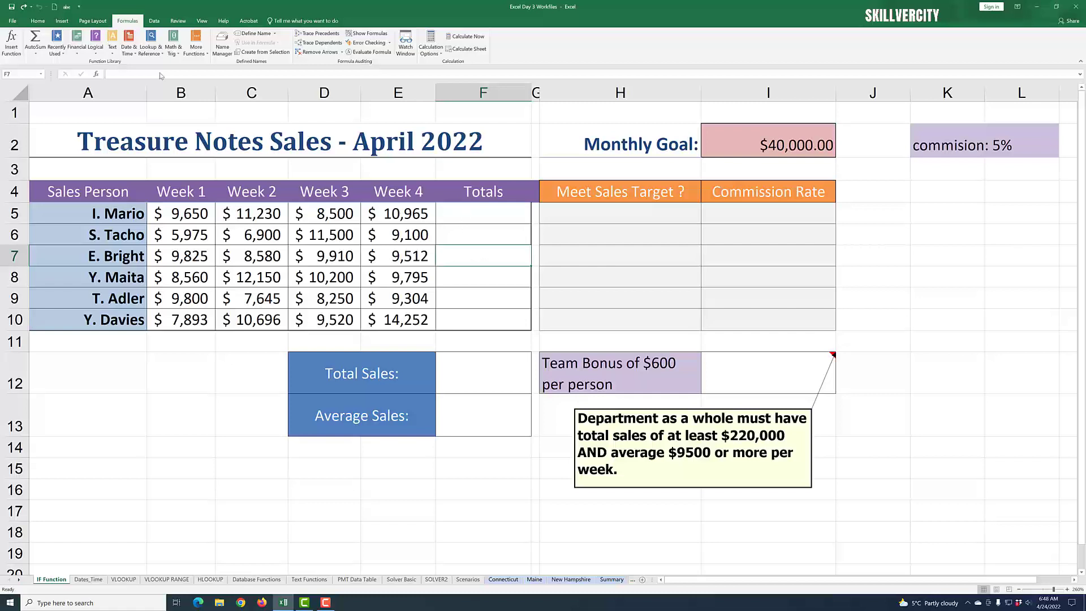
Examine the Week 1 to Week 4 sales figures in row 5 that feed the first Totals cell, F5.
click(488, 216)
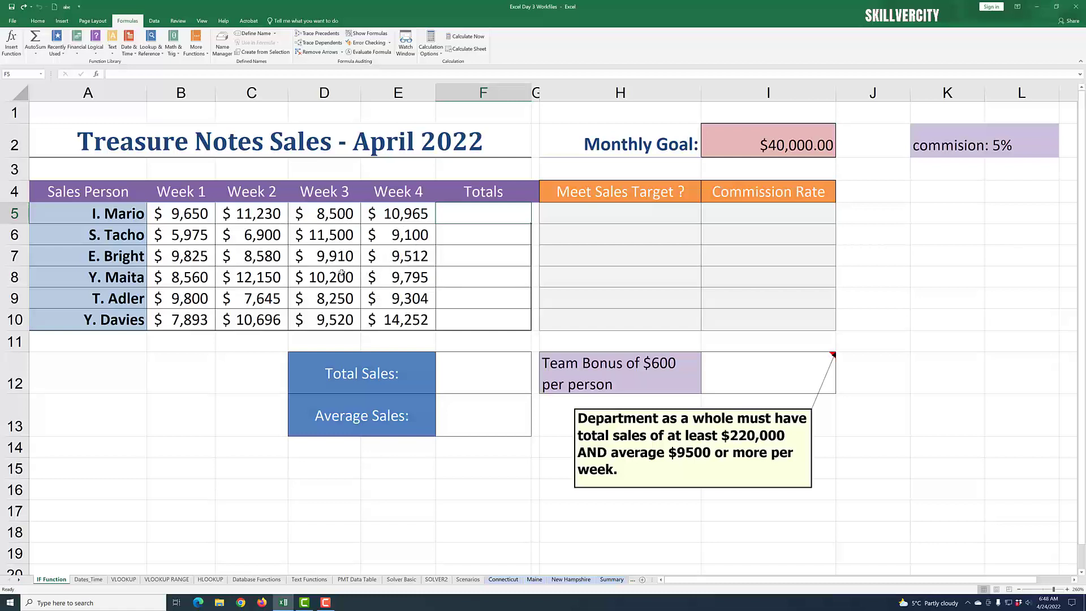
click(194, 214)
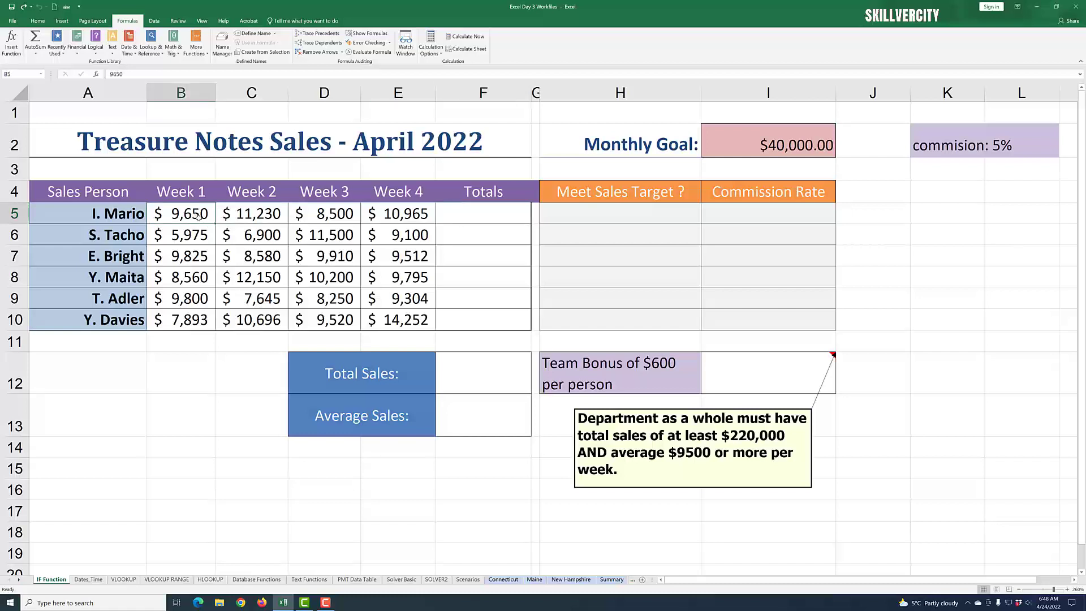
click(244, 216)
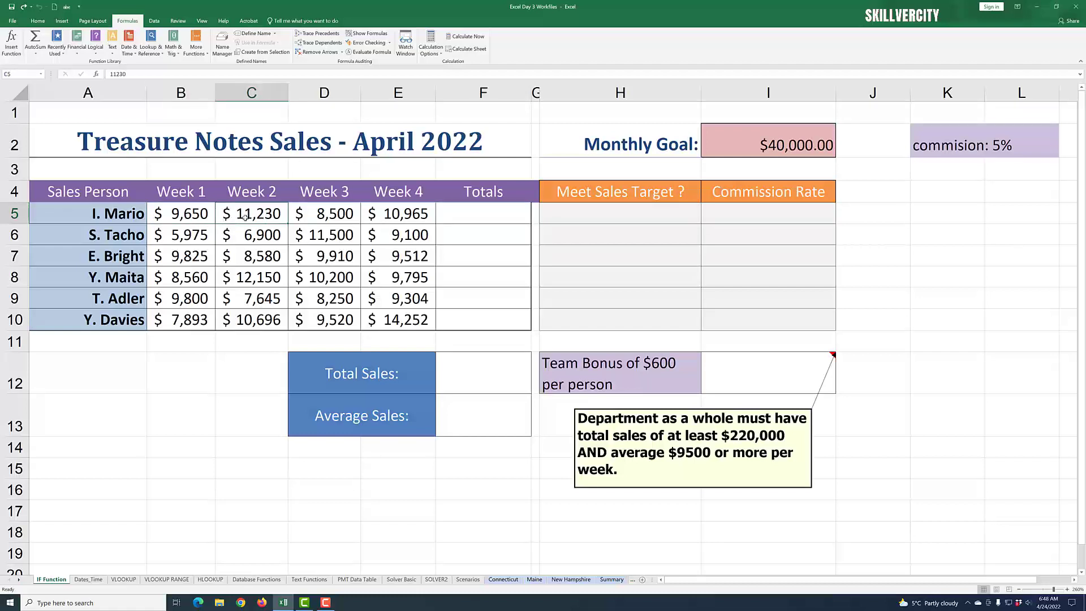
click(340, 219)
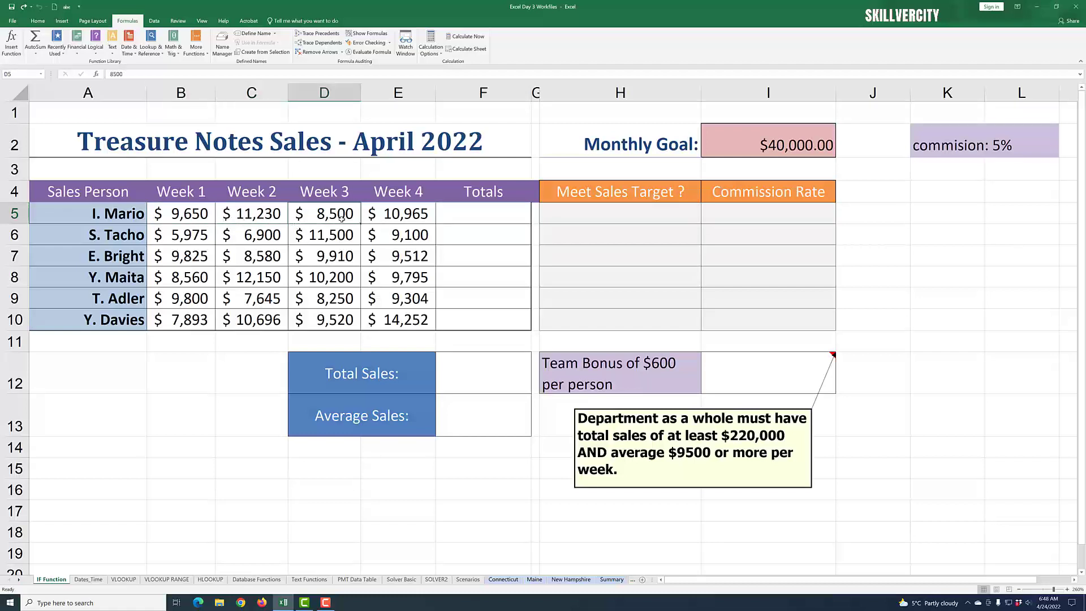
click(393, 239)
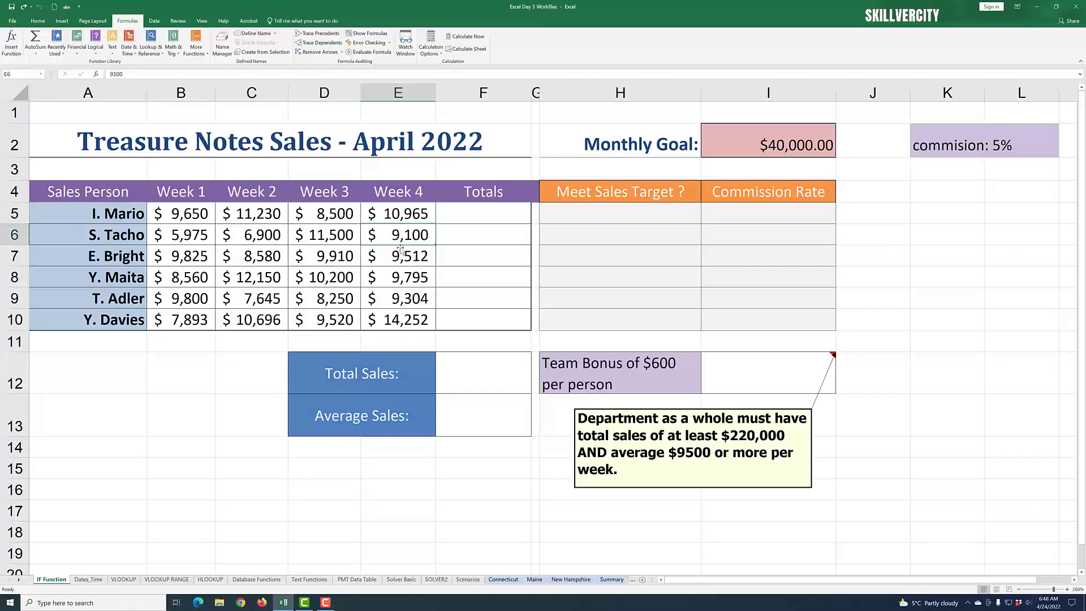
click(398, 215)
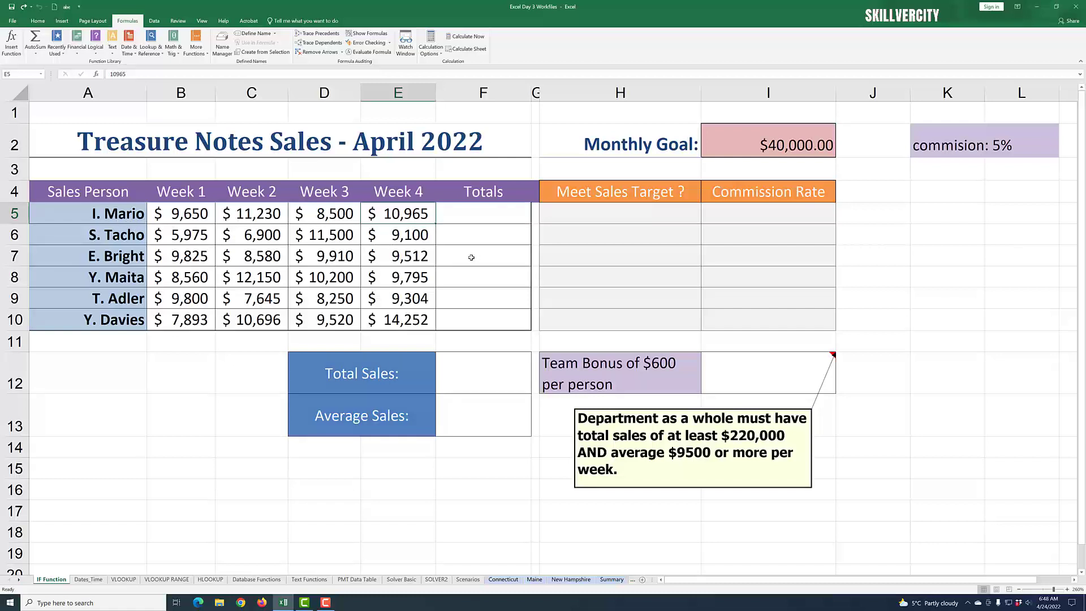
click(193, 222)
click(226, 218)
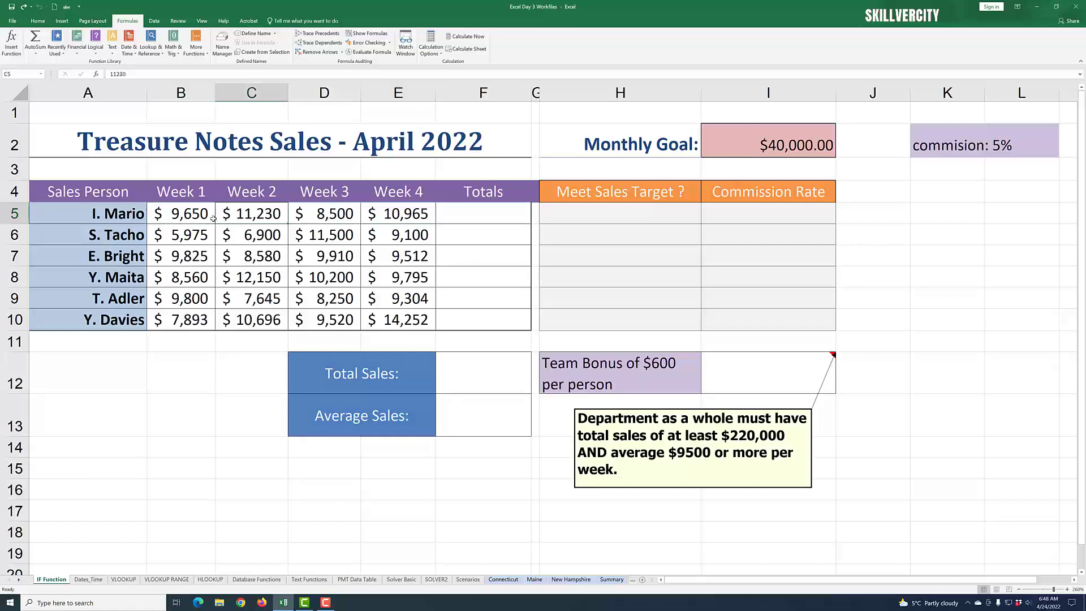
click(195, 217)
click(246, 218)
click(309, 219)
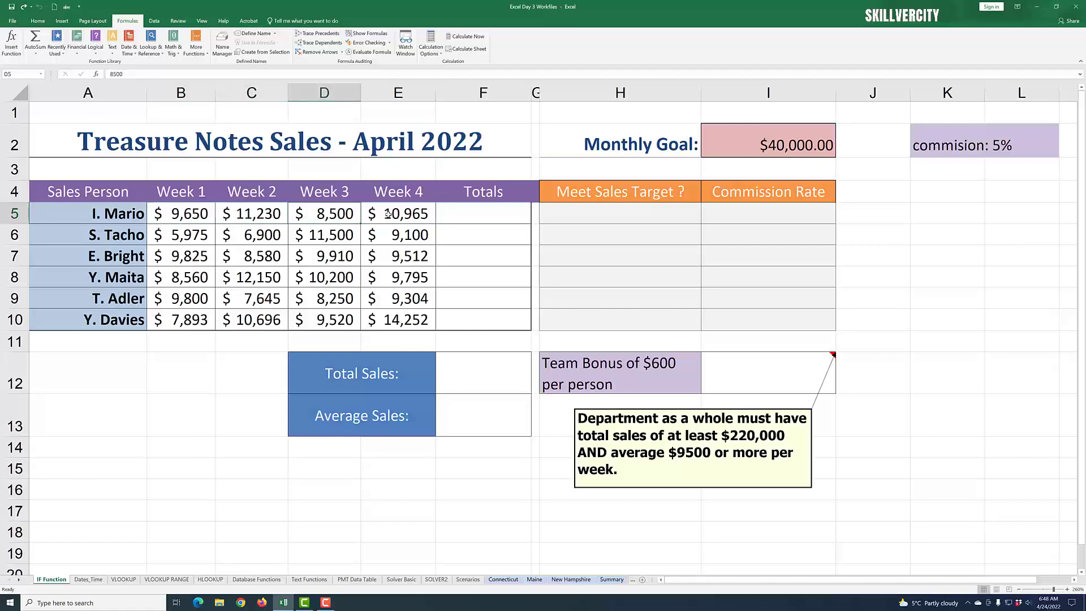
click(388, 214)
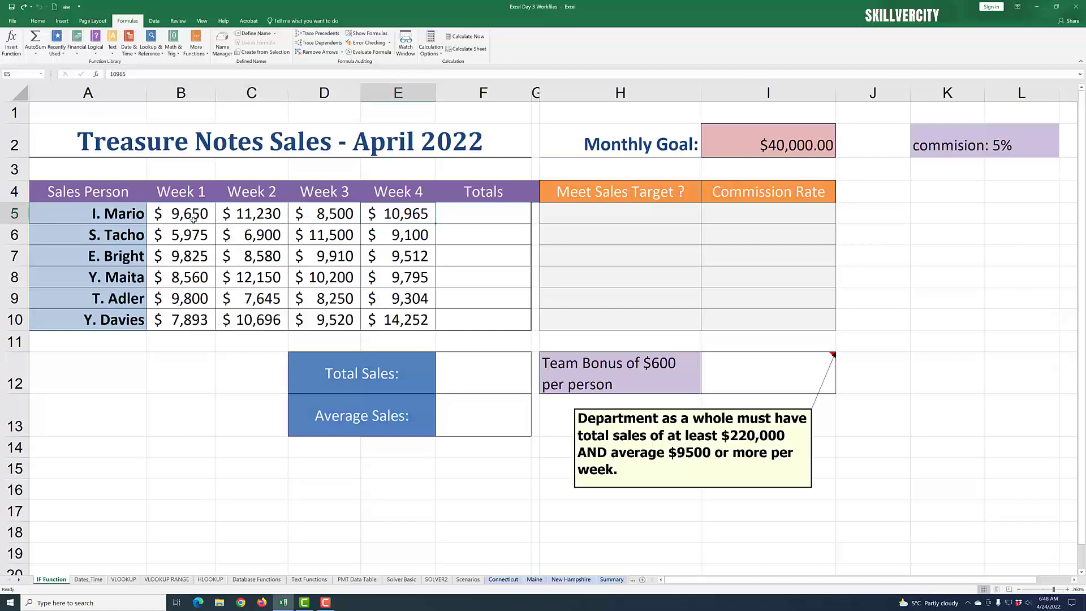
click(481, 214)
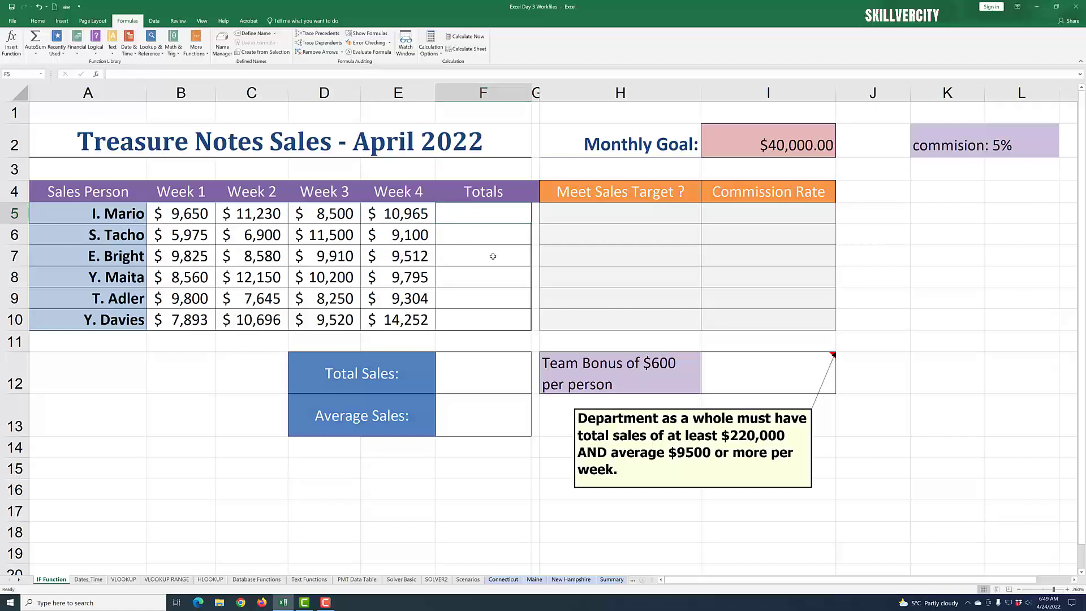
click(168, 212)
click(245, 219)
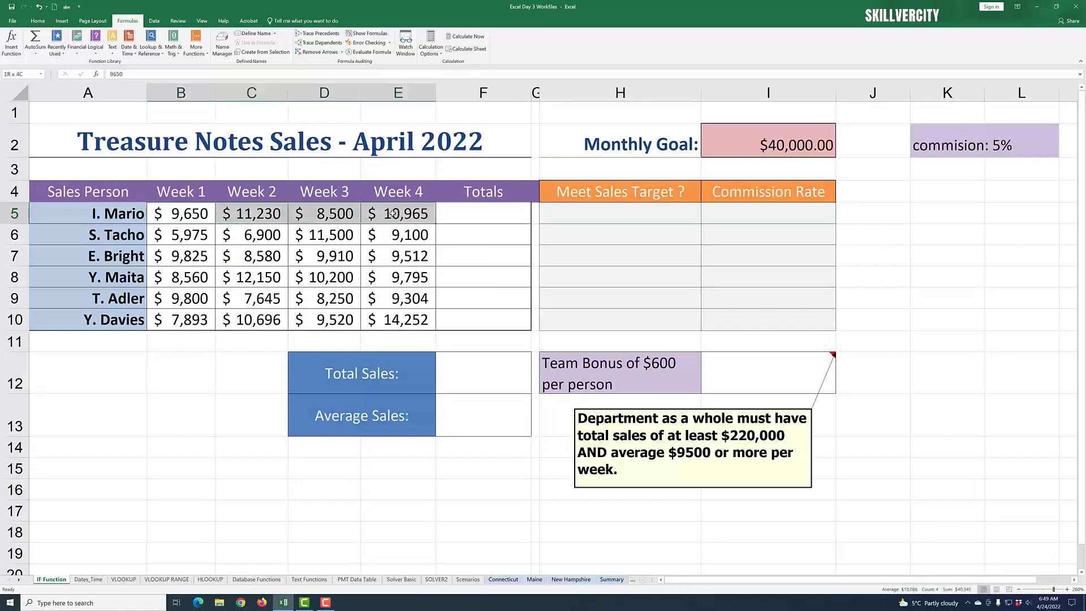
drag(393, 214, 394, 213)
click(482, 253)
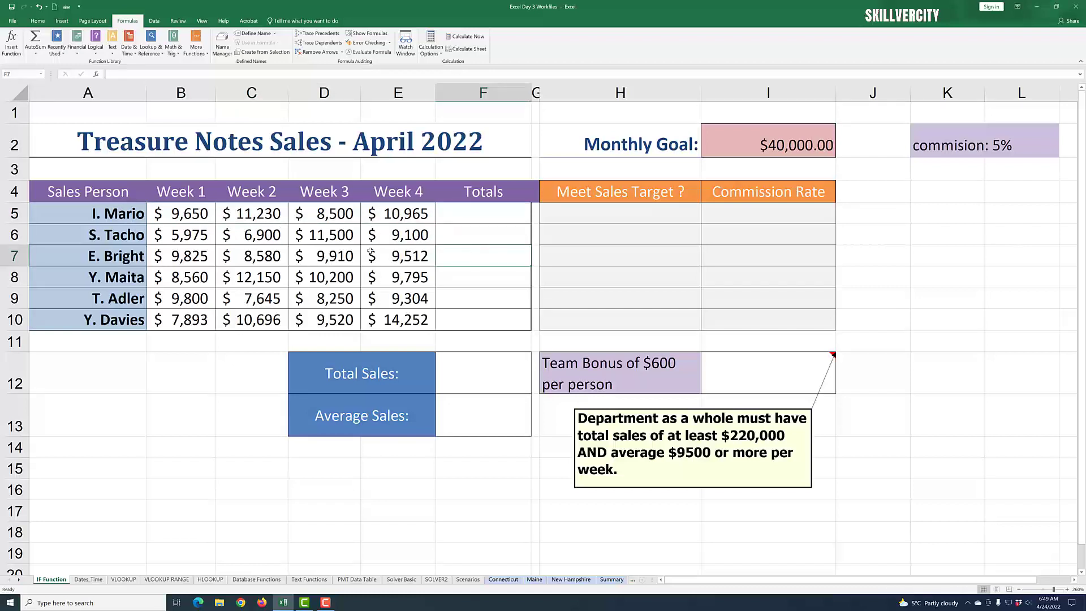
Define a name for the weekly sales range B5:E5, keeping the suggested salesperson name and the Workbook scope.
drag(179, 213, 390, 214)
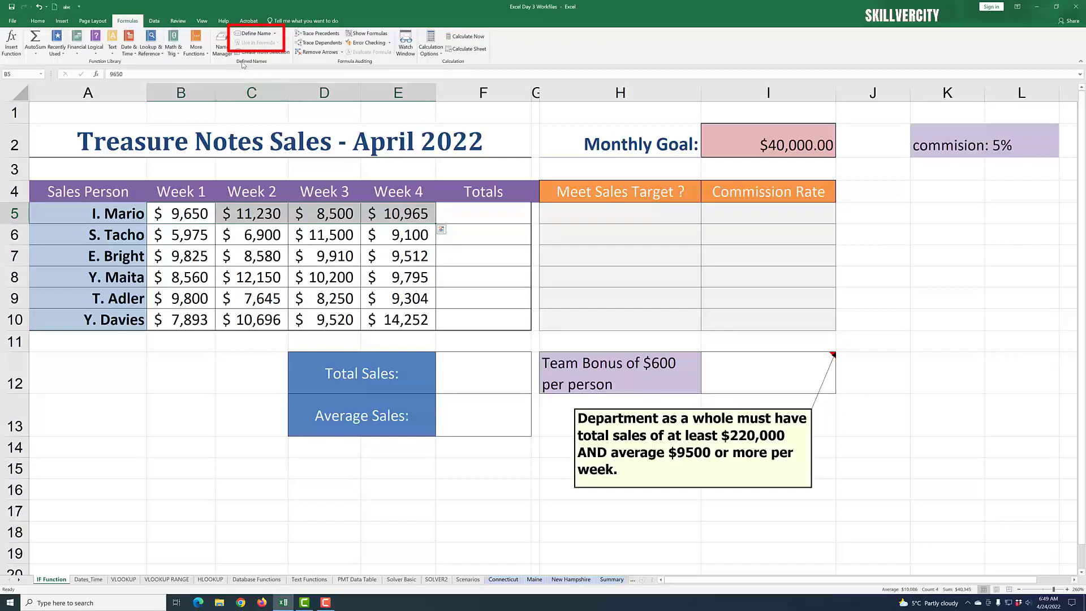
click(275, 34)
click(260, 44)
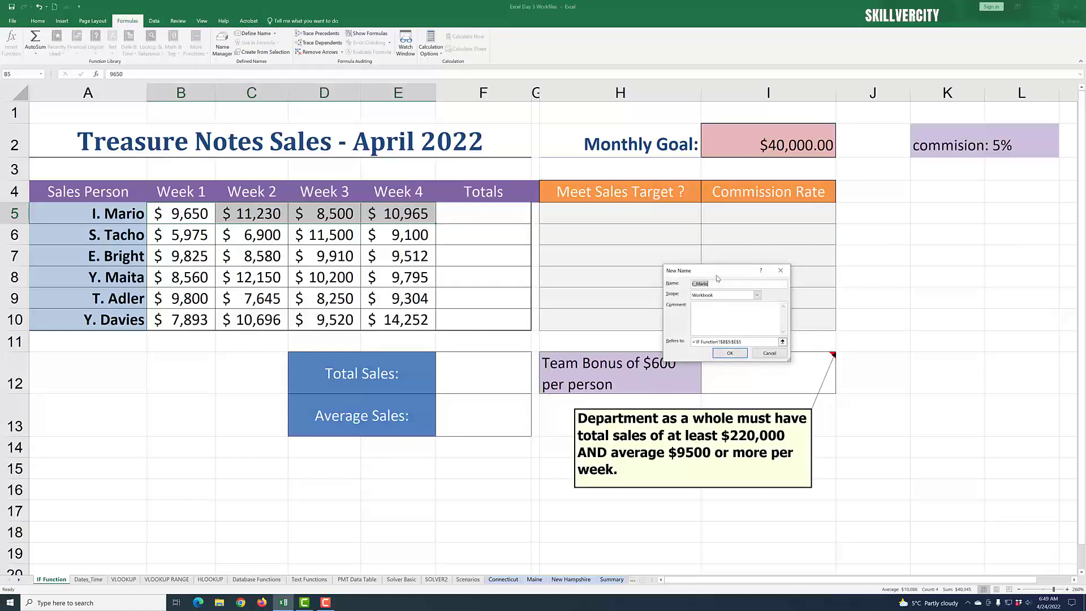
drag(718, 275, 525, 131)
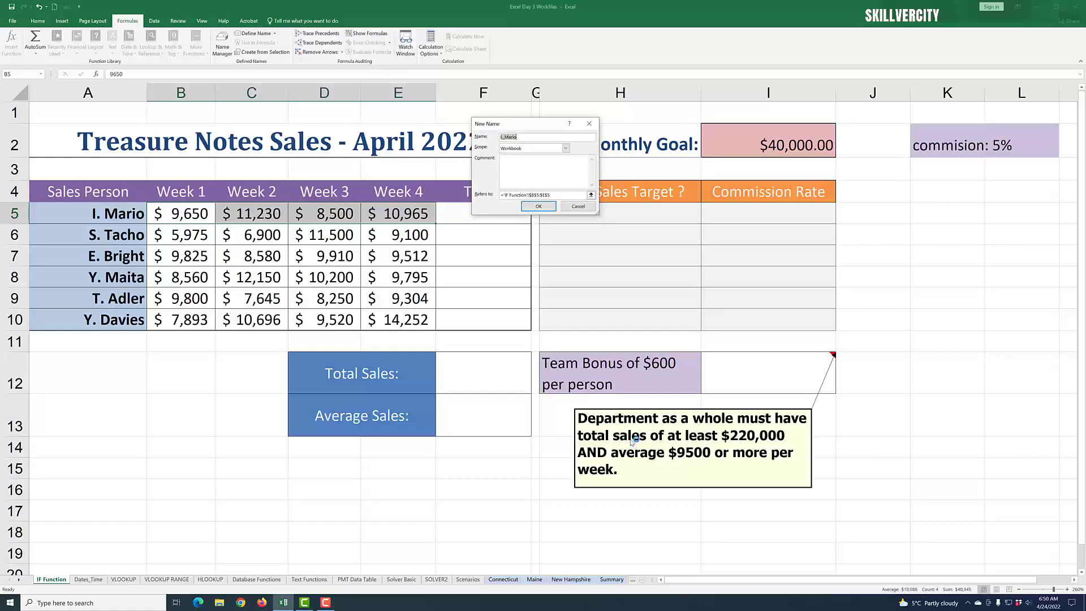
click(566, 148)
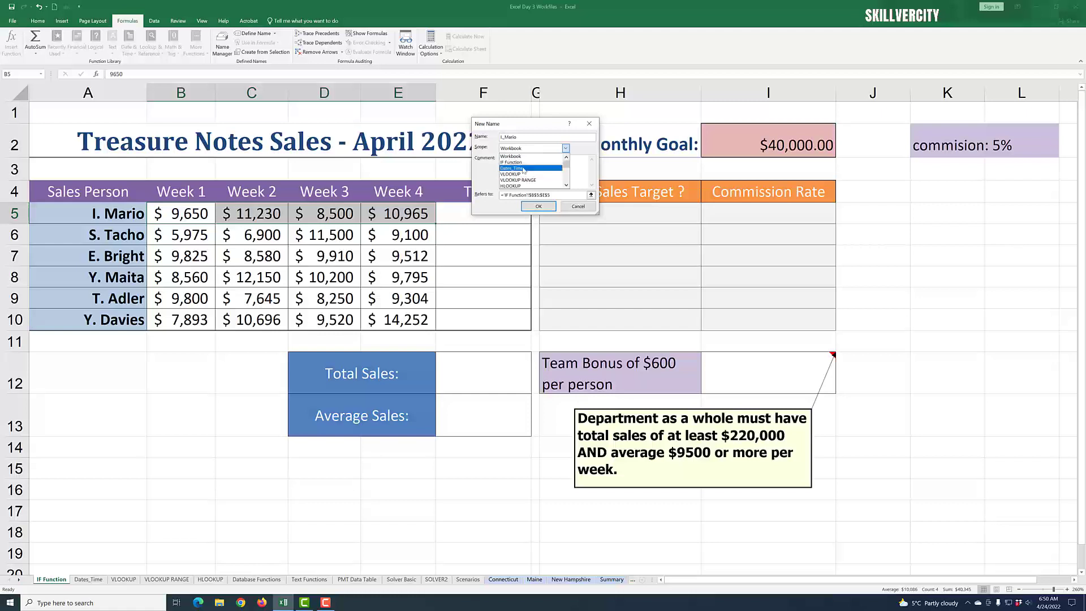
mouse_move(566, 164)
mouse_down()
mouse_move(567, 182)
mouse_move(565, 148)
mouse_up()
click(566, 149)
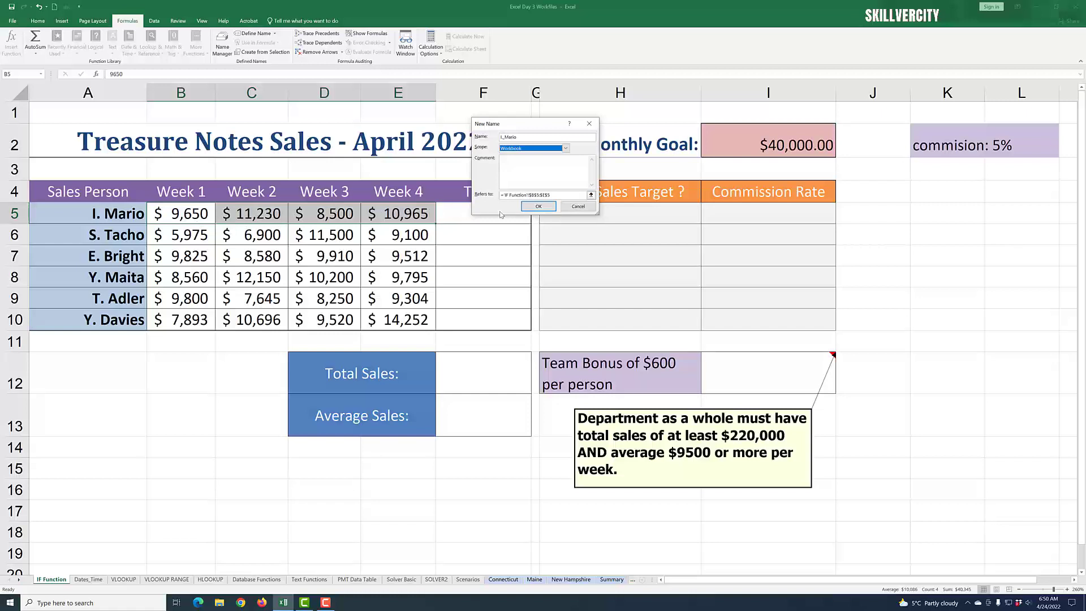
click(545, 212)
Enter a SUM formula in F5 that totals the row's weekly sales using the defined salesperson name.
click(441, 221)
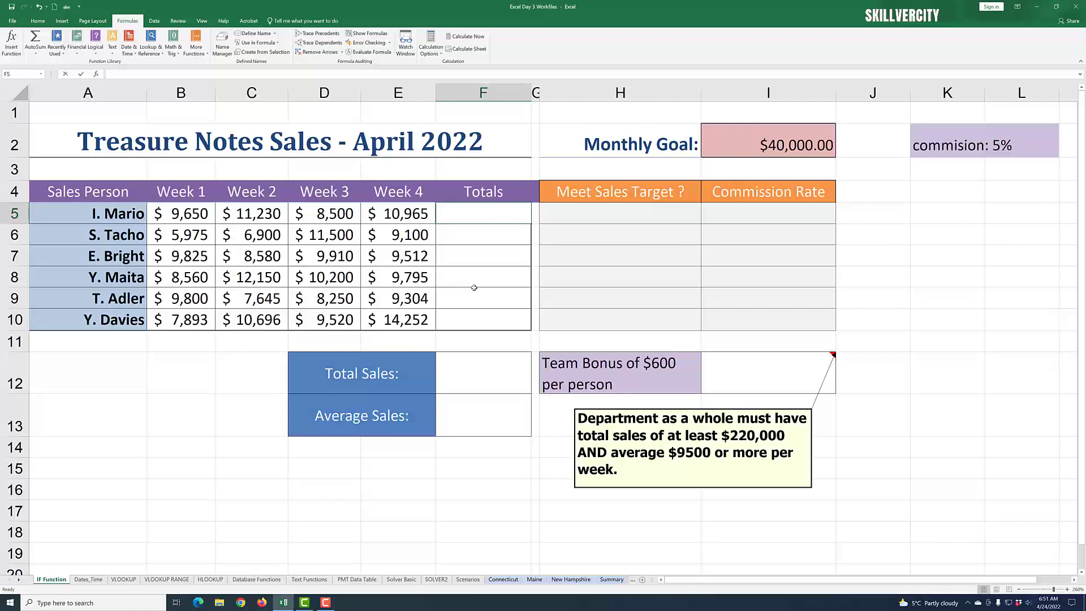
text(=sum)
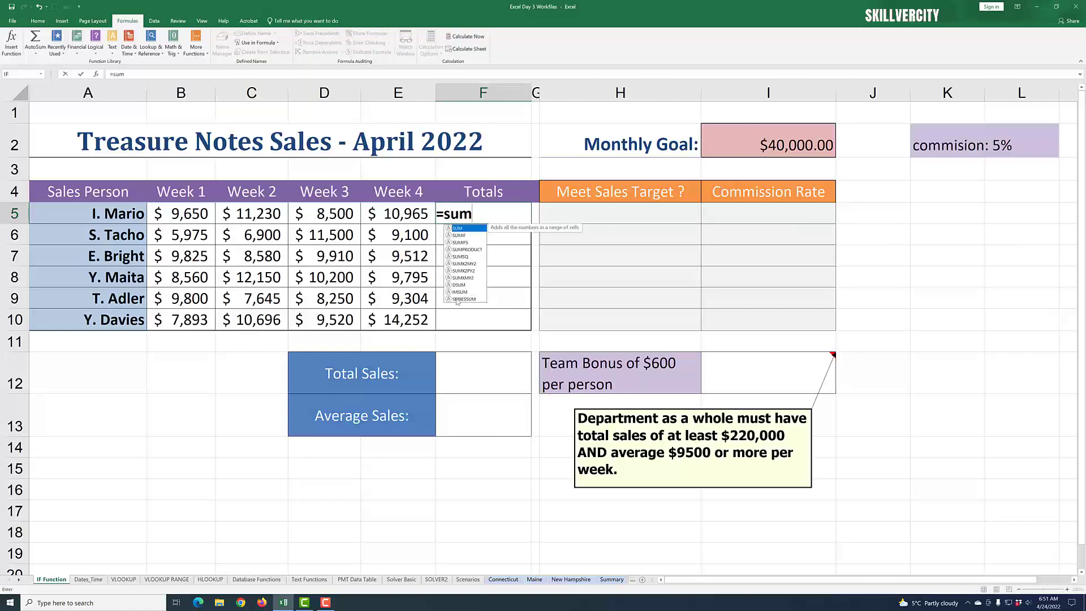
double_click(473, 229)
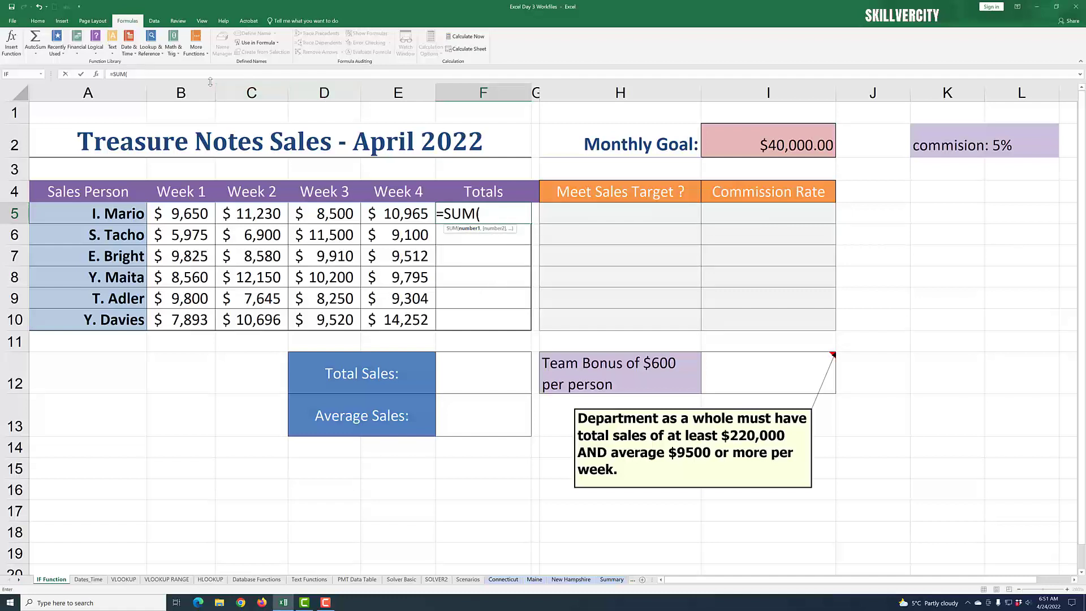
click(278, 43)
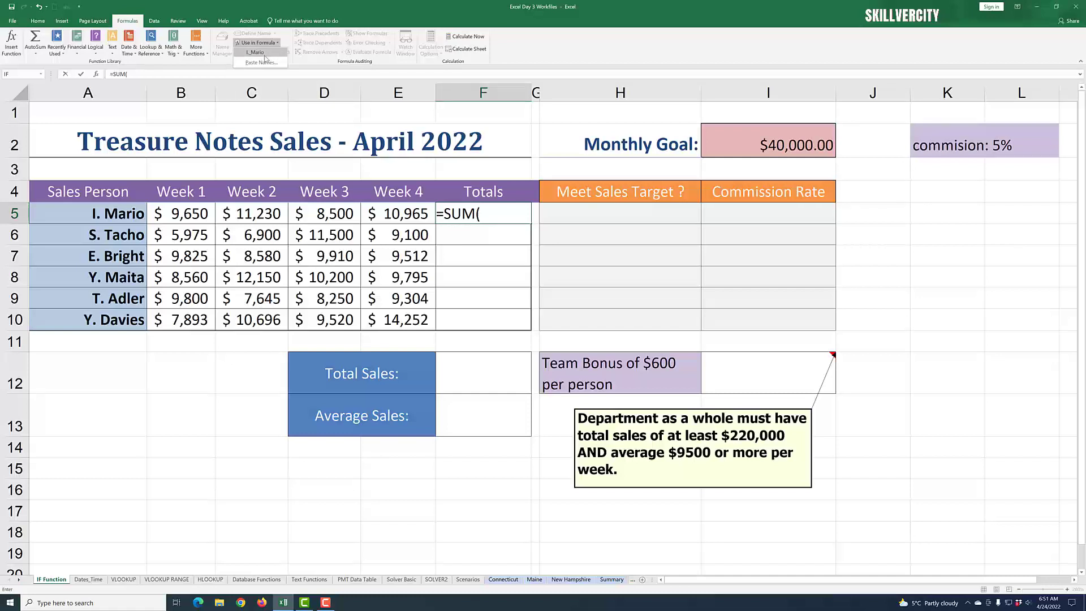
click(260, 54)
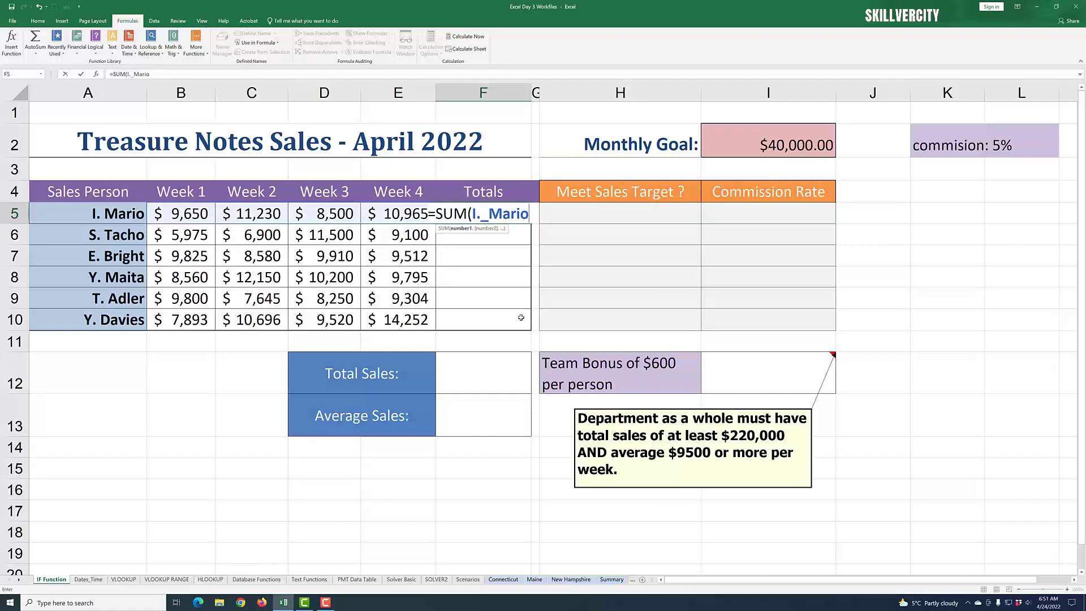
key(Return)
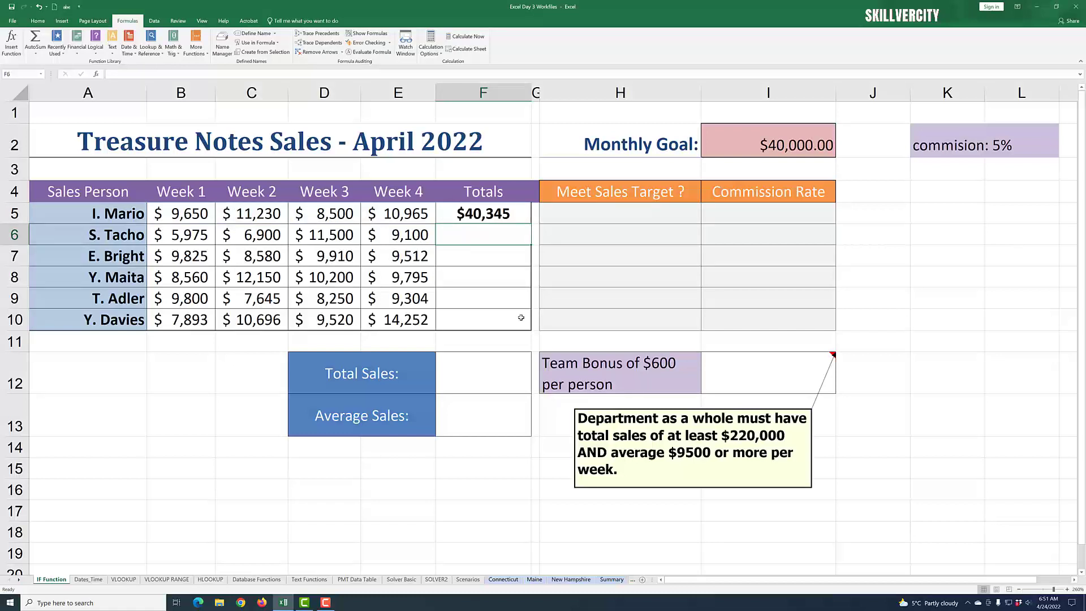
key(Down)
key(Down)
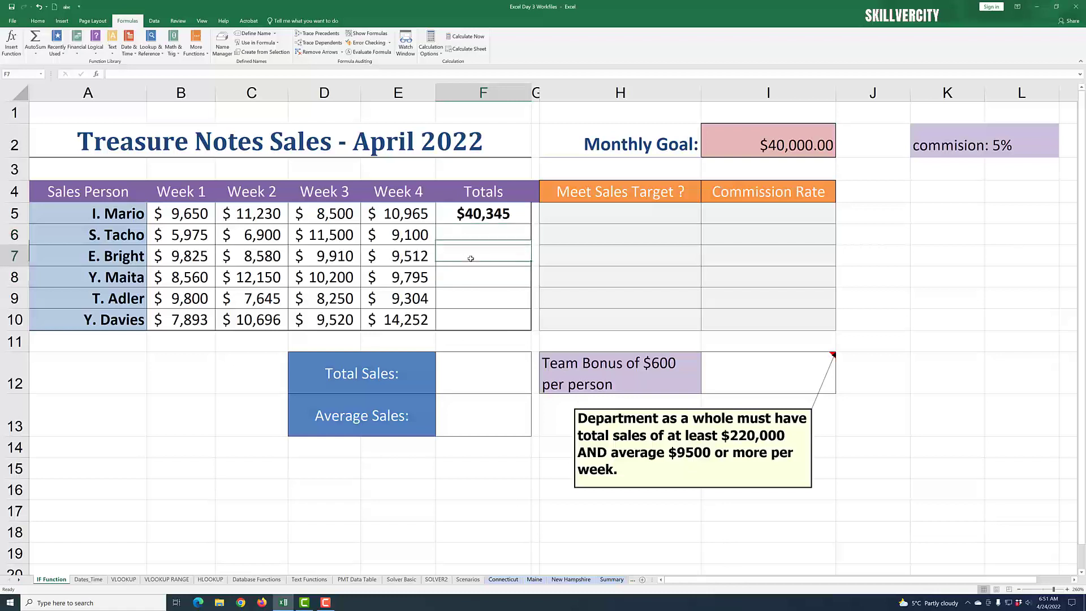
click(485, 306)
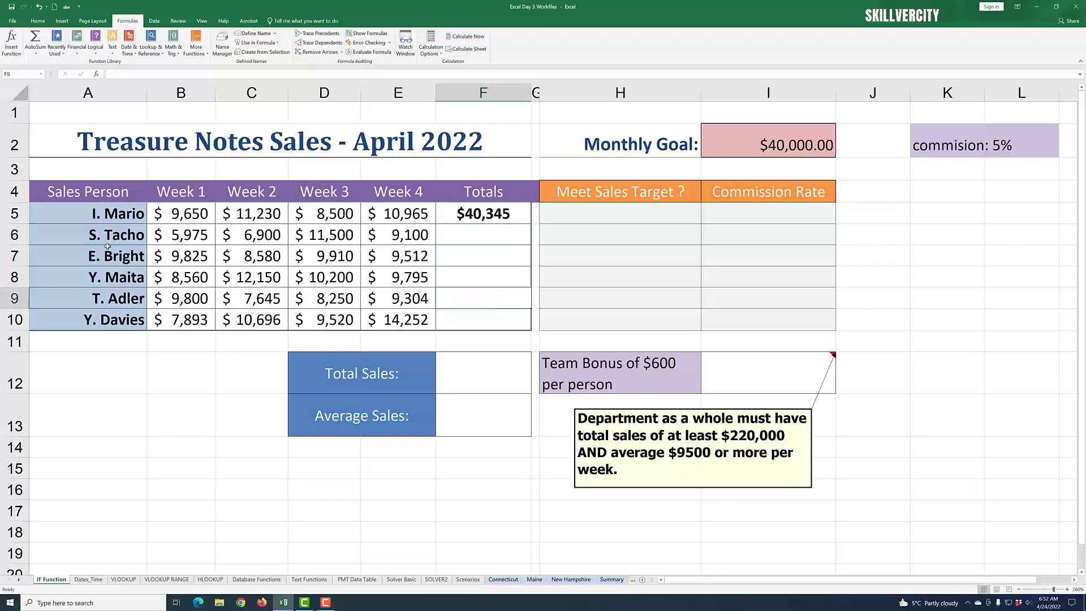
click(489, 242)
click(481, 270)
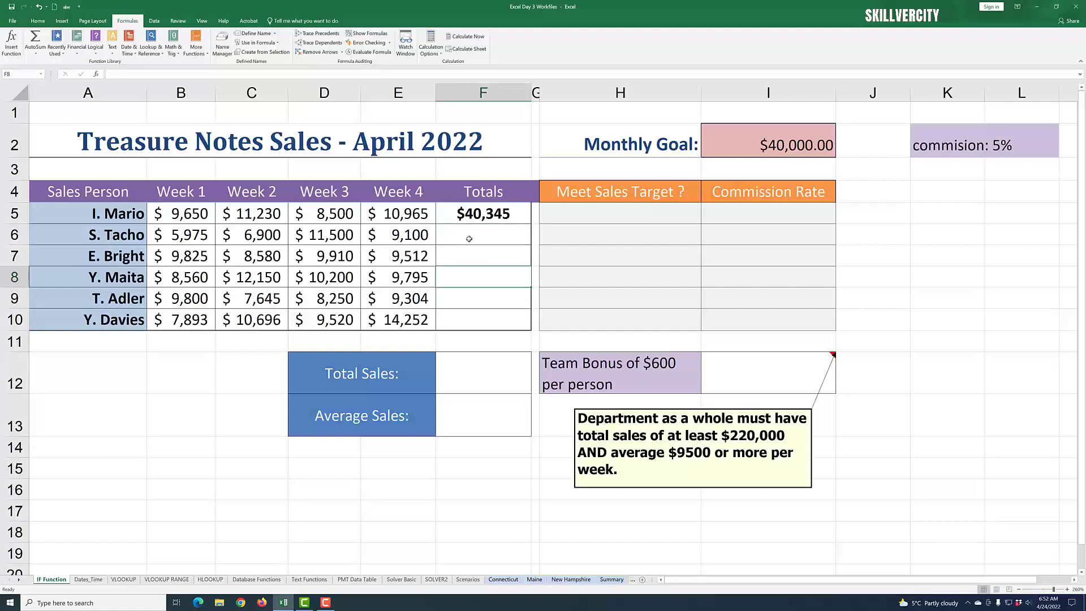
click(469, 239)
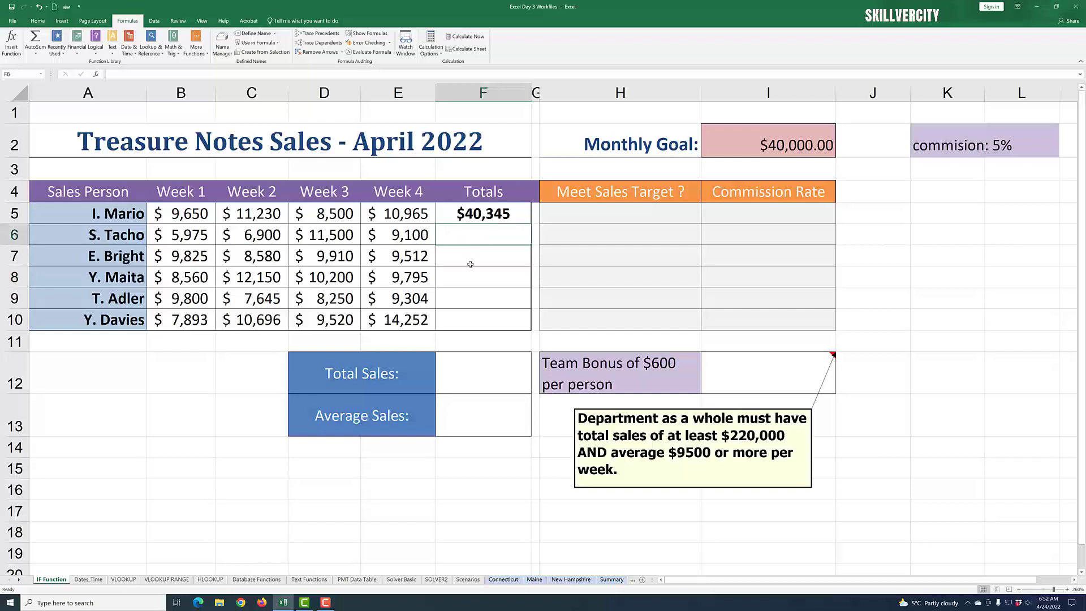
click(468, 260)
click(471, 232)
click(372, 248)
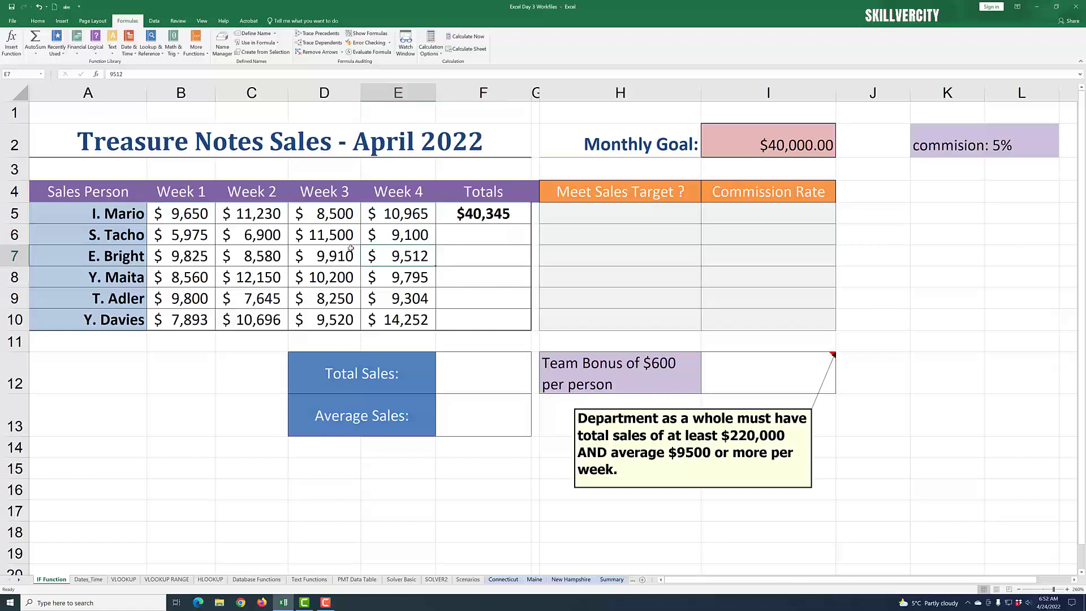
Define a name for the weekly sales range B6:E6, keeping the suggested salesperson name and the Workbook scope.
click(185, 232)
click(266, 242)
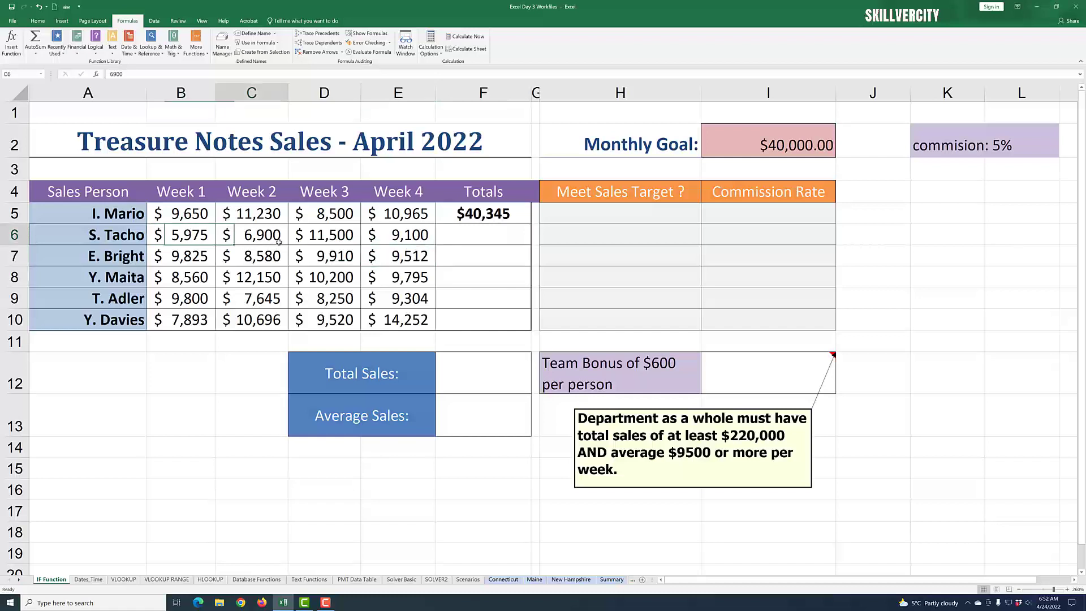
click(174, 237)
drag(174, 238, 419, 238)
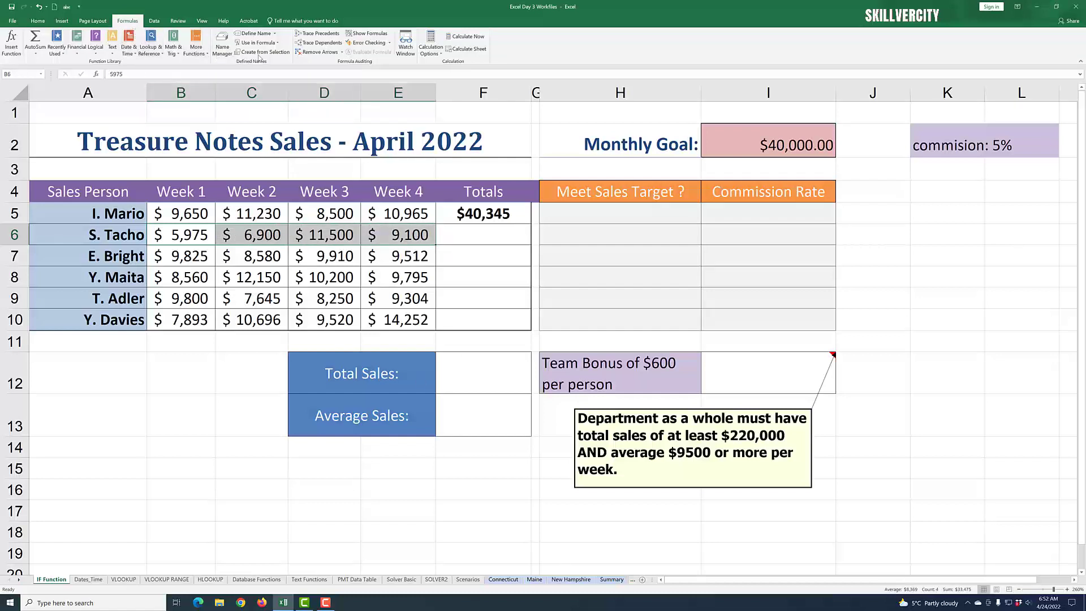
click(258, 33)
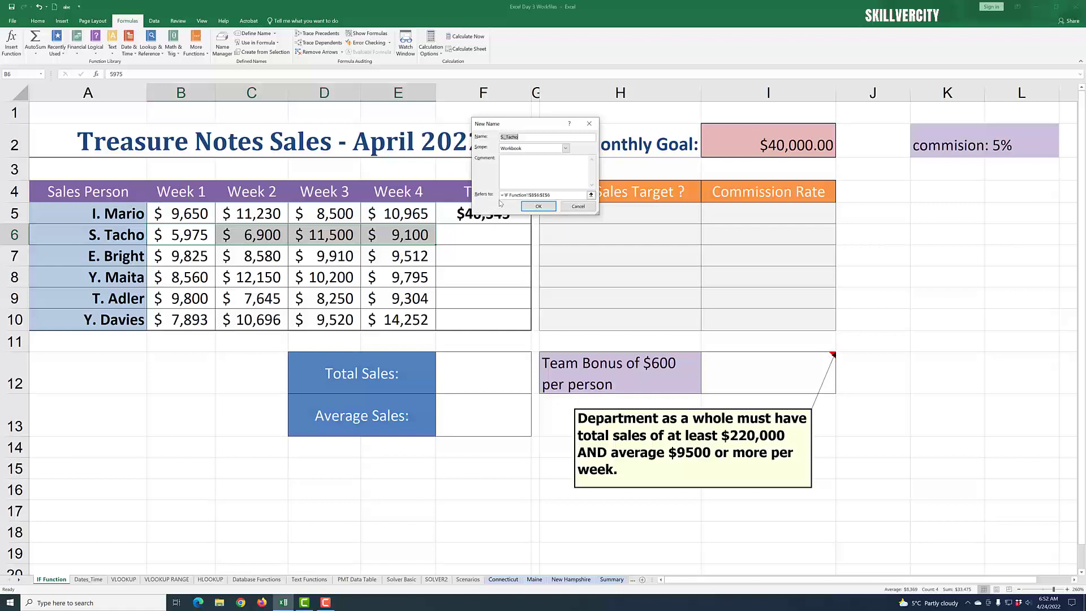
click(545, 210)
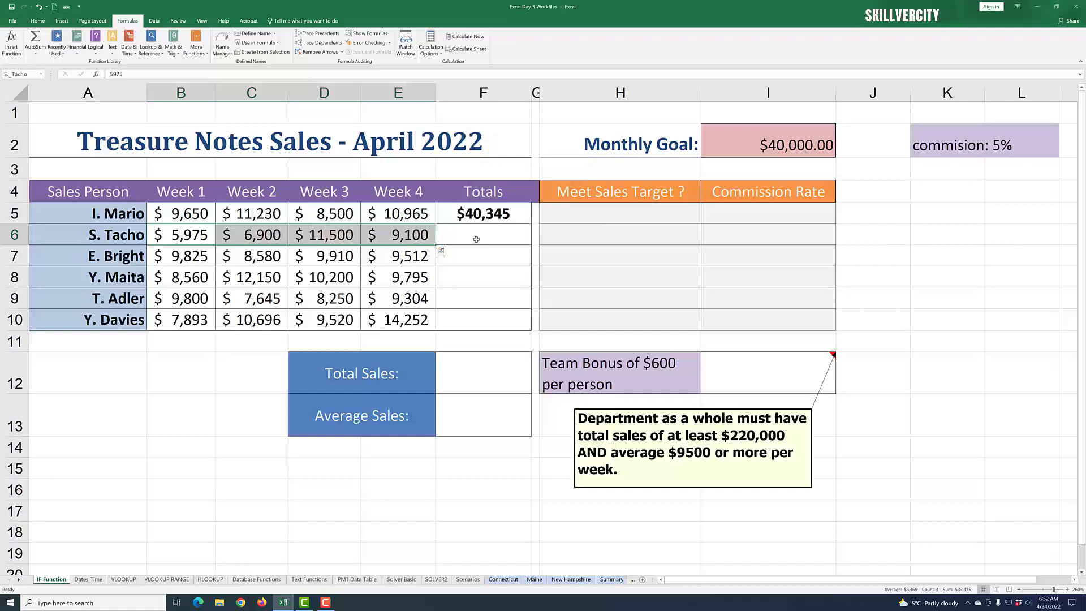
Enter a SUM formula in F6 that totals the weekly sales through the name defined for B6:E6.
click(477, 239)
text(=)
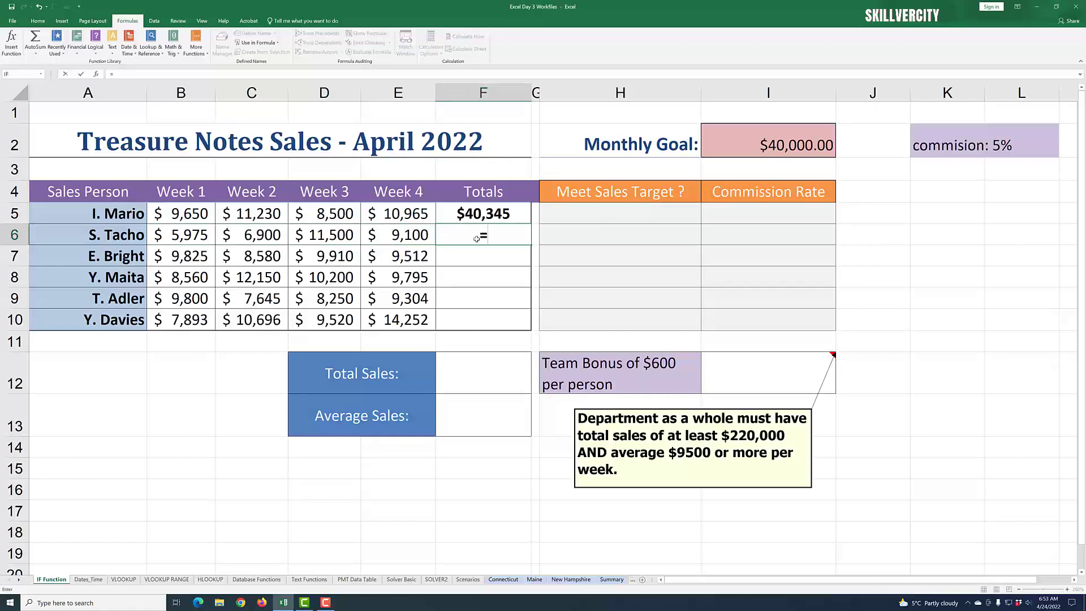
text(s)
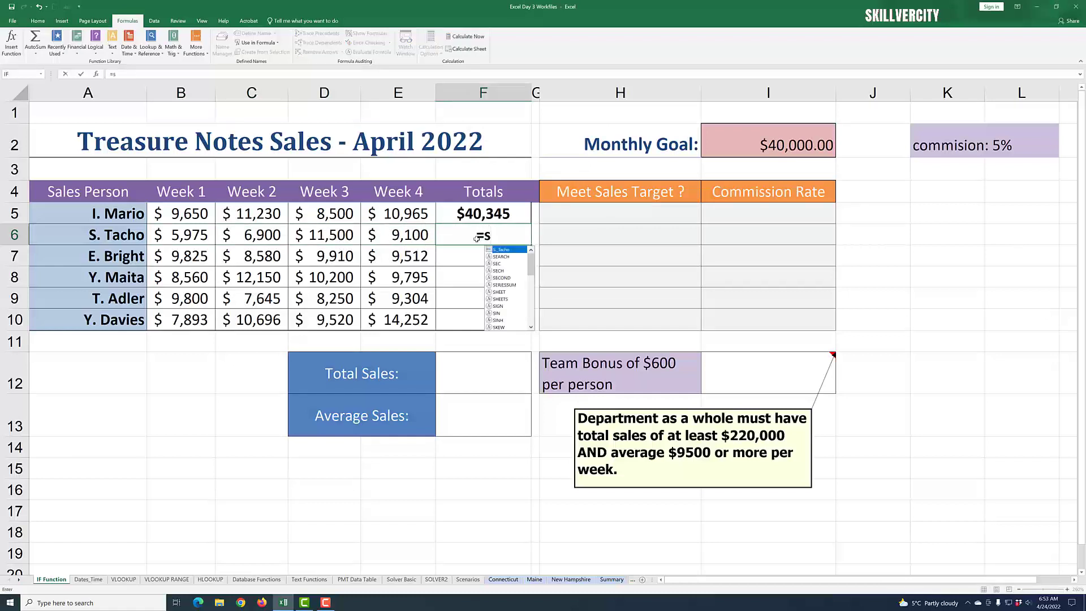
text(um)
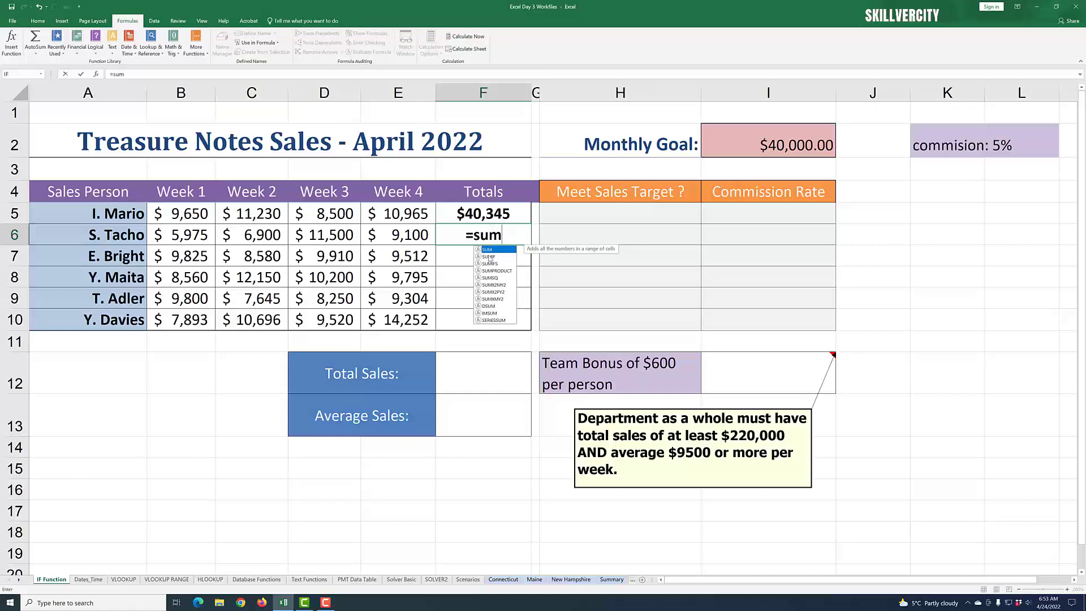
double_click(497, 250)
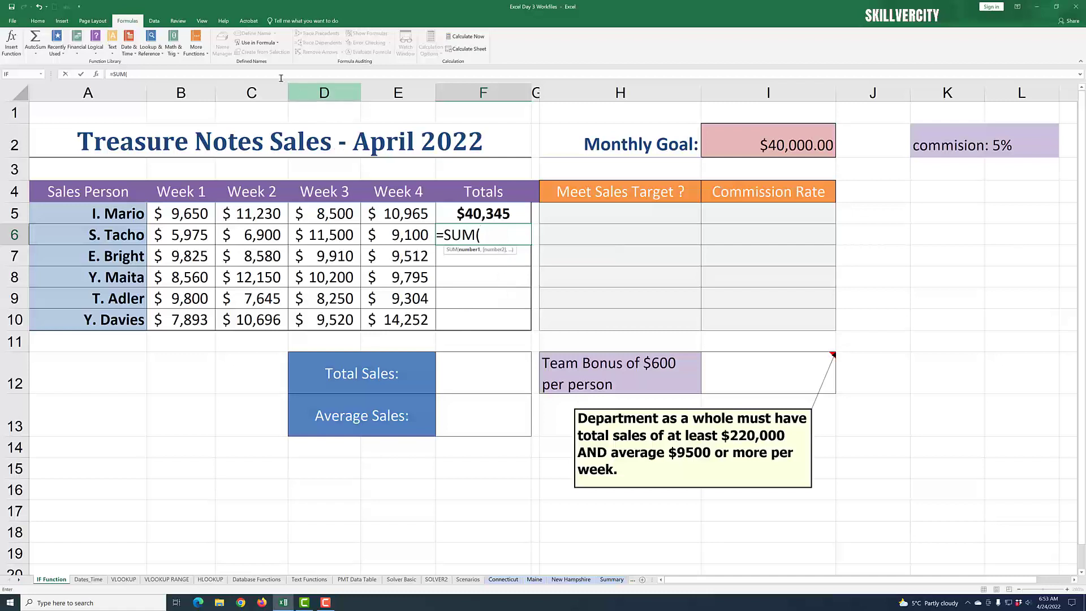
click(279, 43)
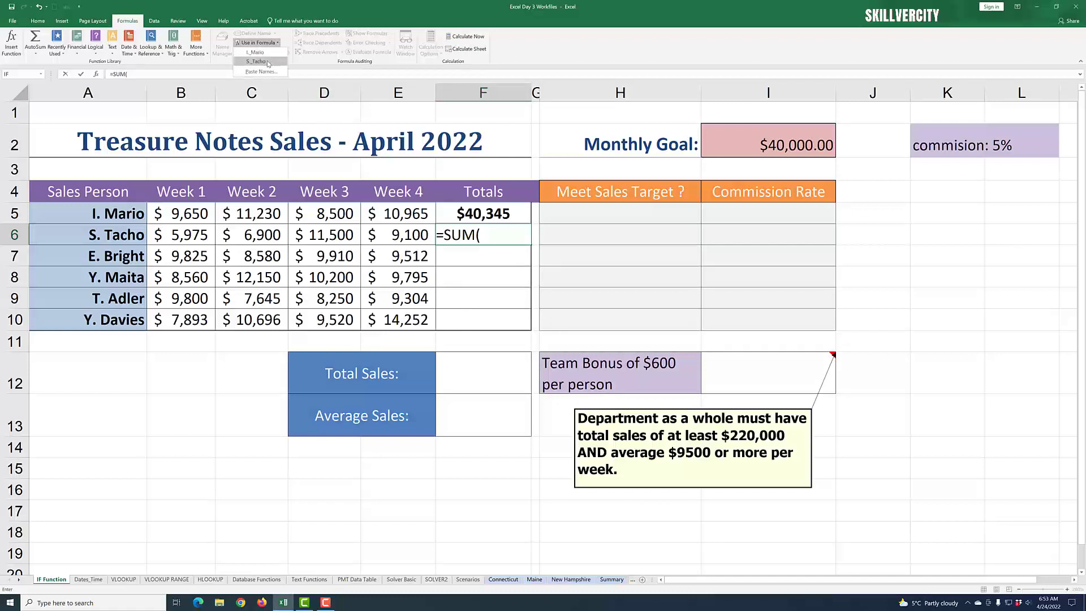
click(268, 62)
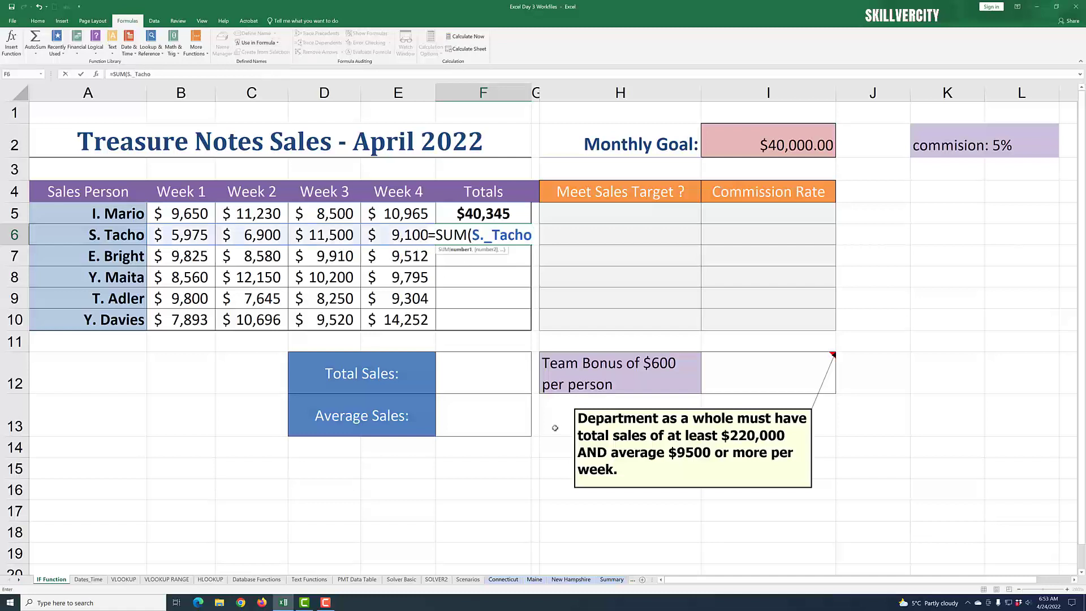
key(Return)
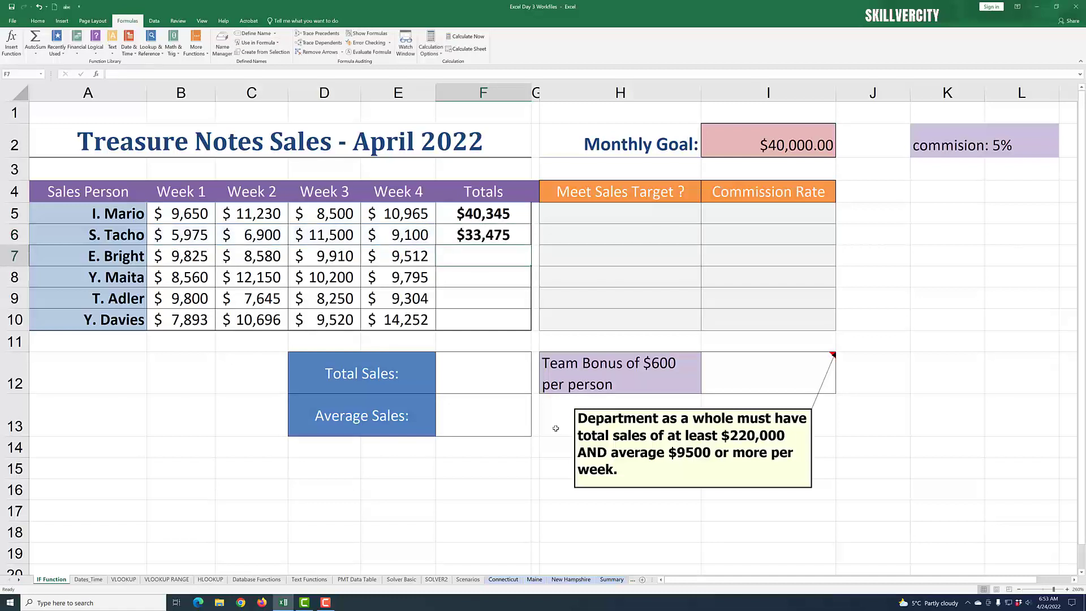
click(483, 296)
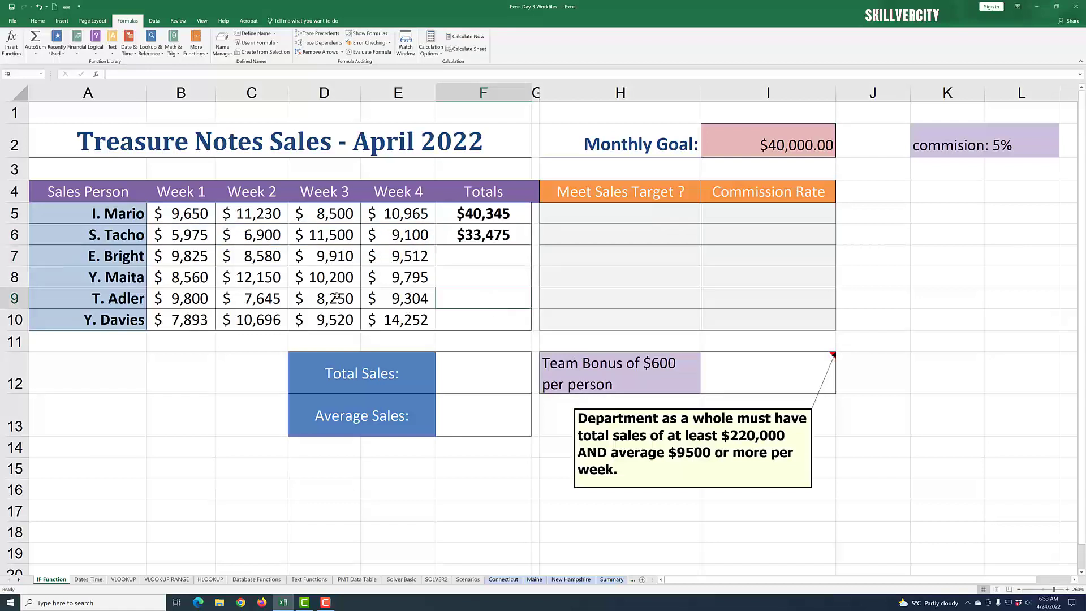
click(110, 260)
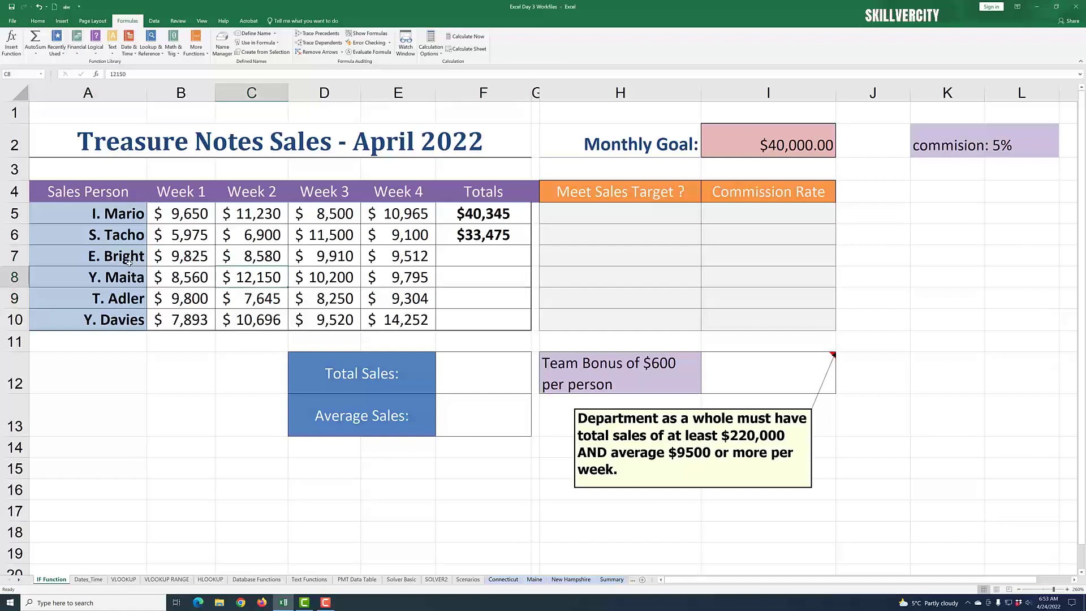
drag(130, 259, 252, 277)
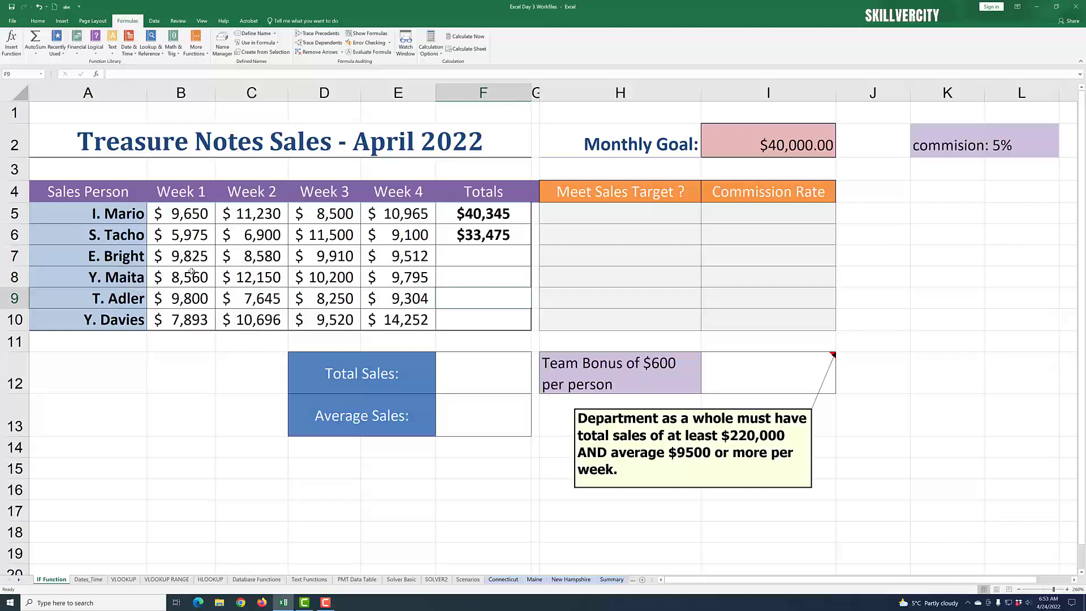
click(114, 261)
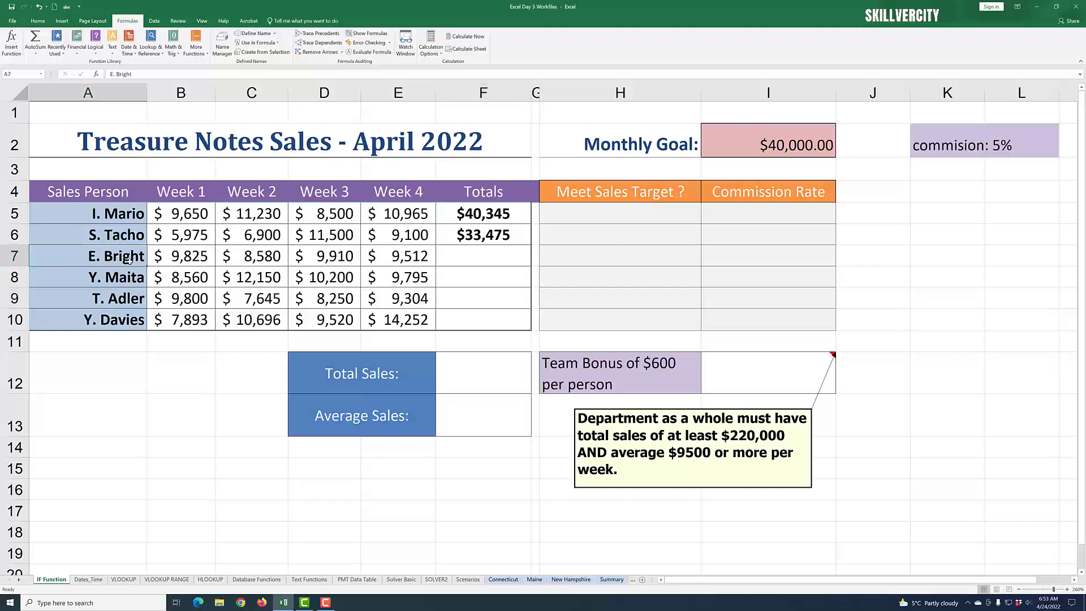
click(271, 274)
drag(190, 239, 382, 239)
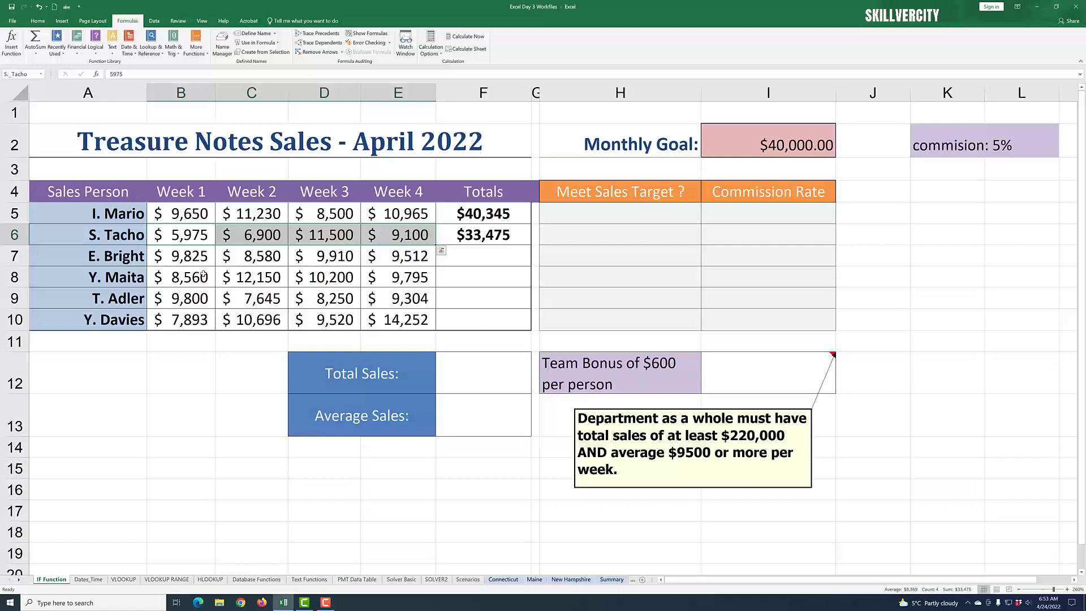
click(177, 272)
Create names for the remaining salespeople's weekly sales from the selection A7:E10, using the values in the left column.
drag(111, 262, 375, 315)
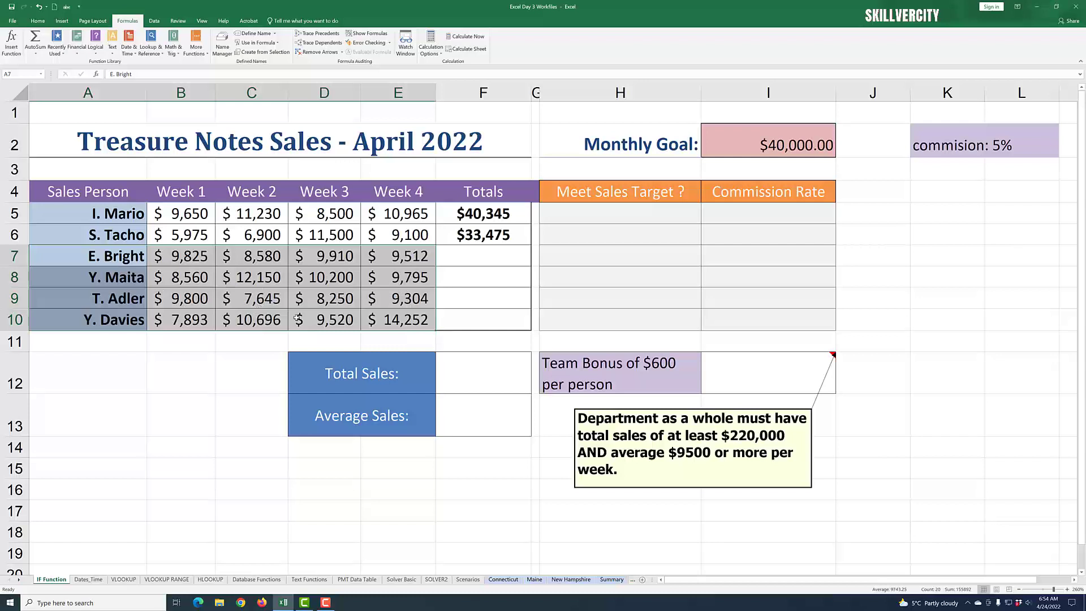
click(263, 53)
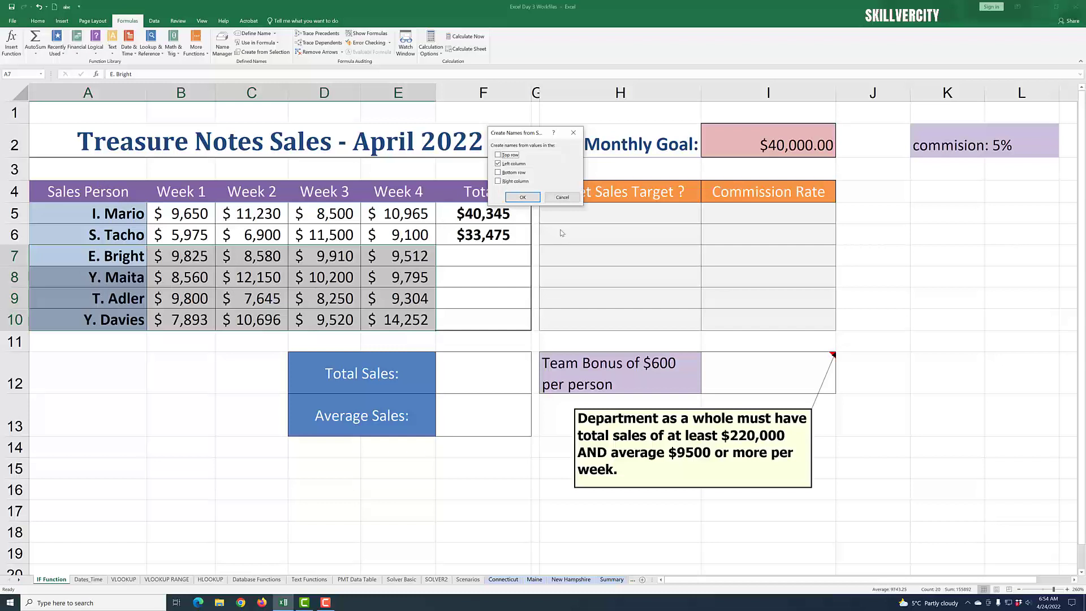
click(527, 198)
click(486, 257)
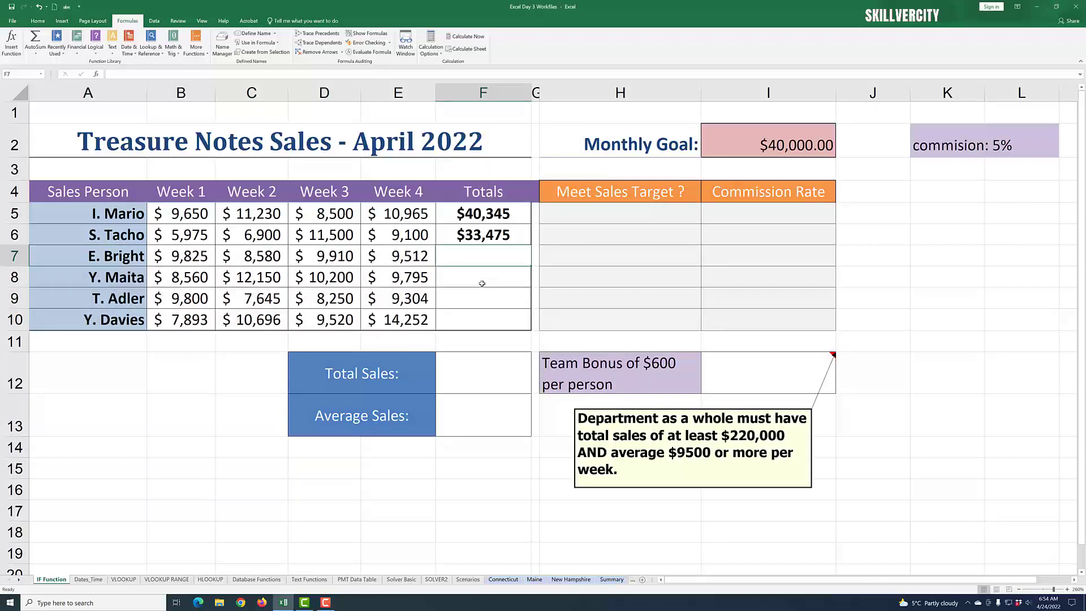
click(483, 282)
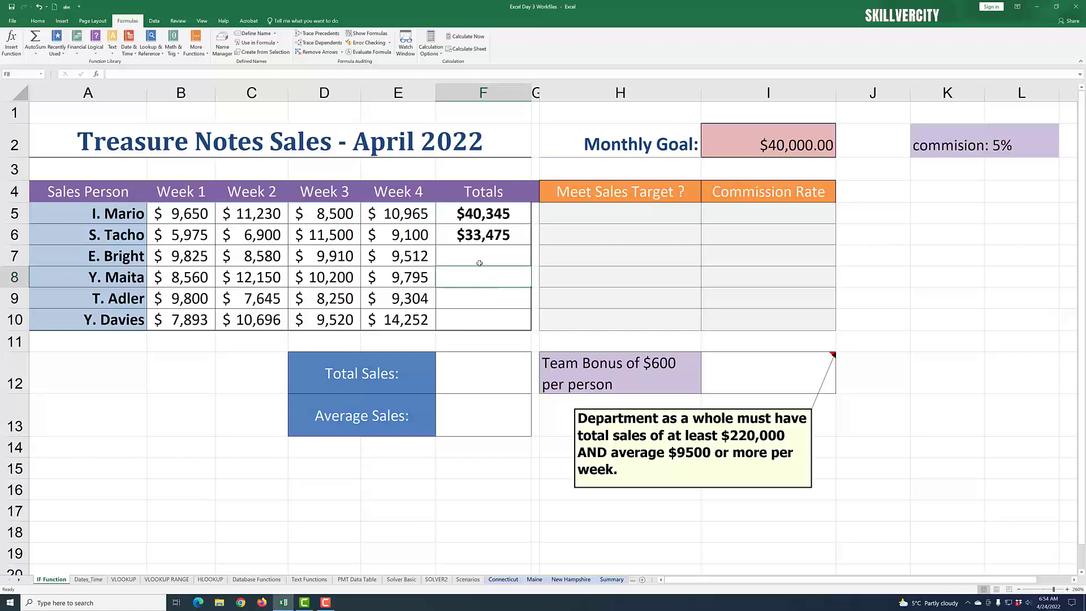
click(484, 261)
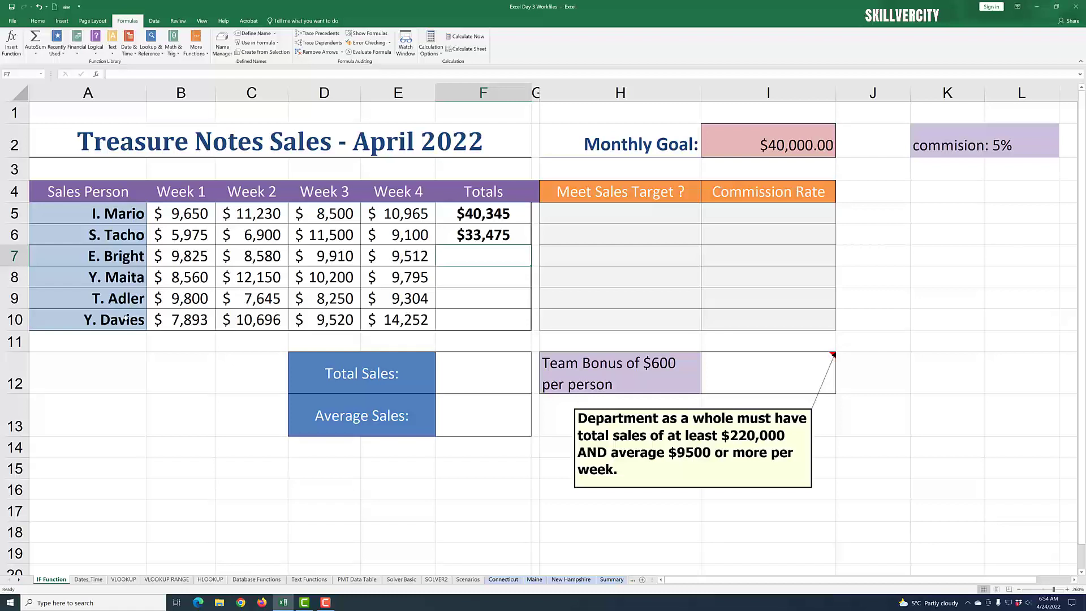
click(478, 300)
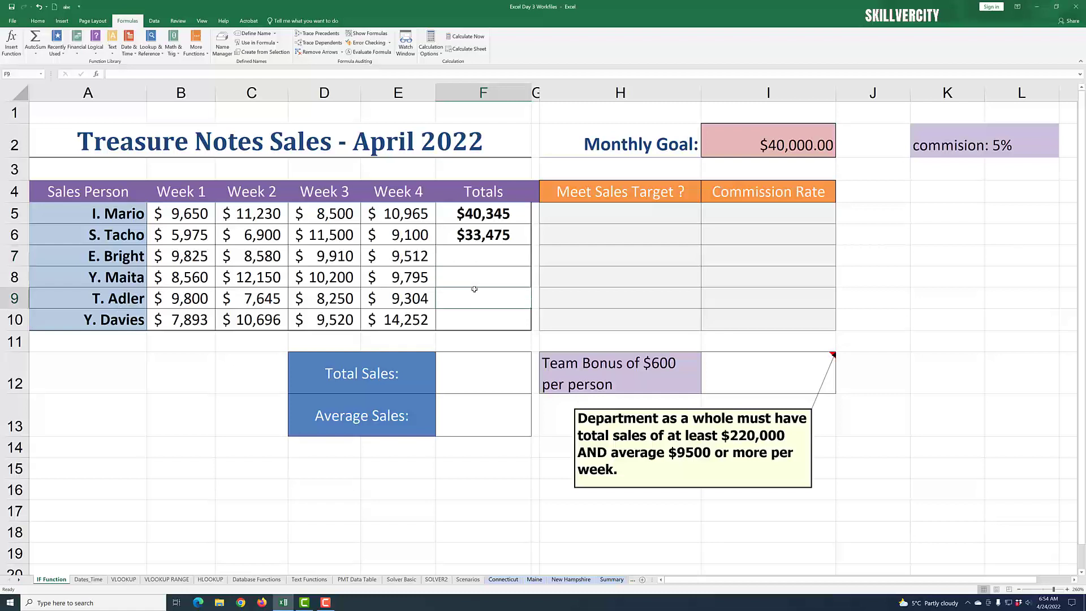
Enter a SUM formula in F7 that totals the weekly sales through the salesperson name created for row 7.
click(475, 261)
text(=)
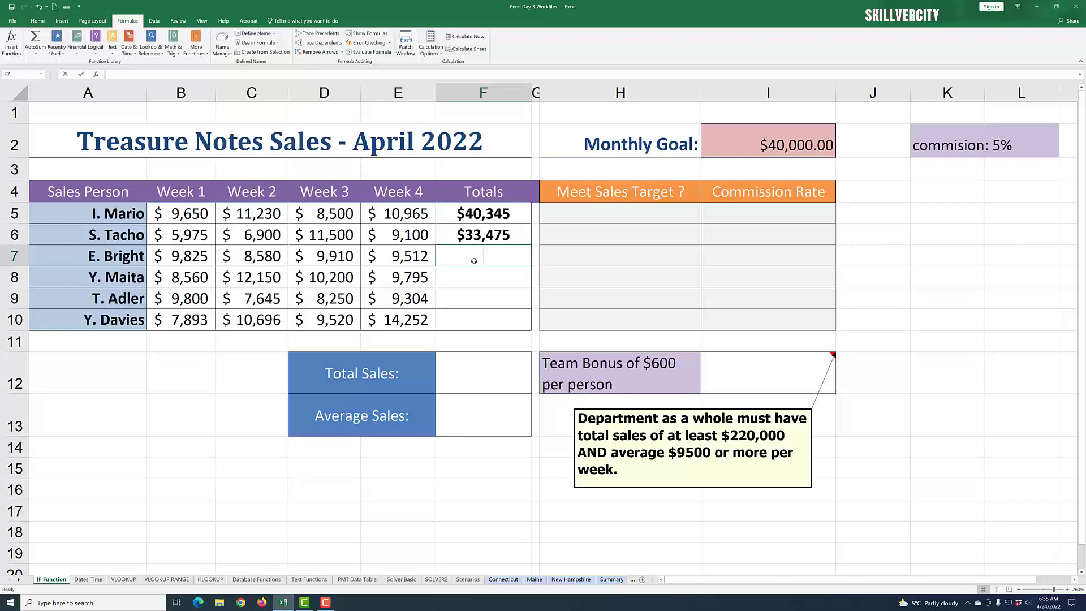
text(s)
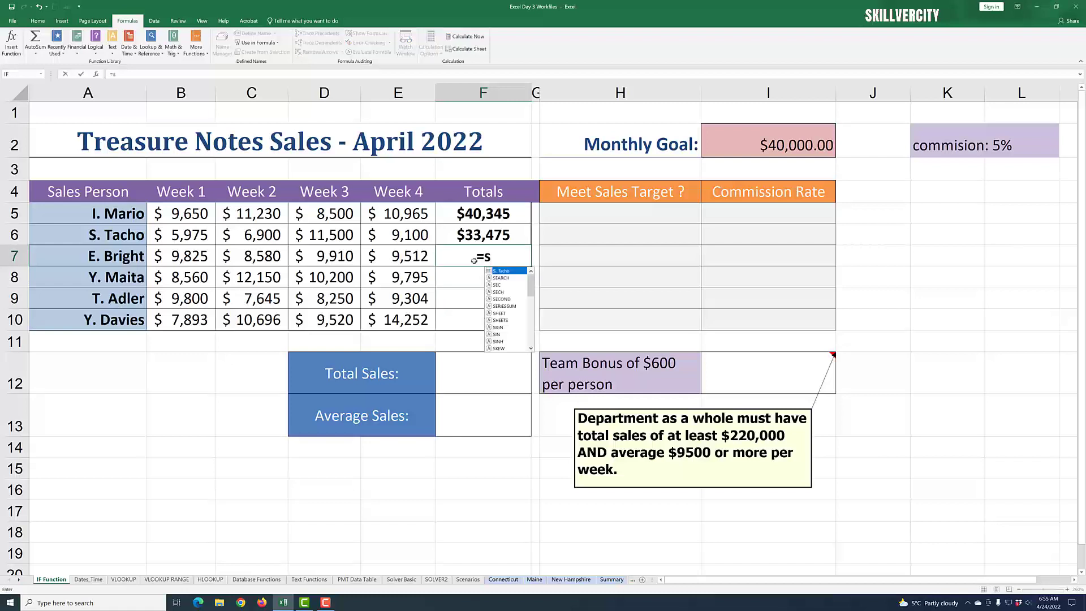
text(u)
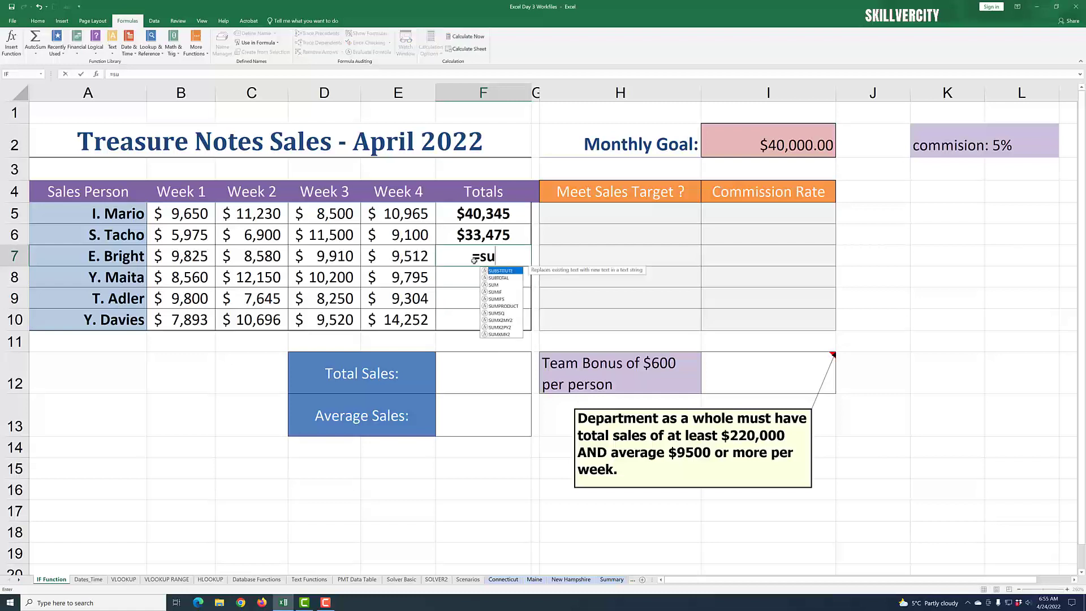
double_click(503, 286)
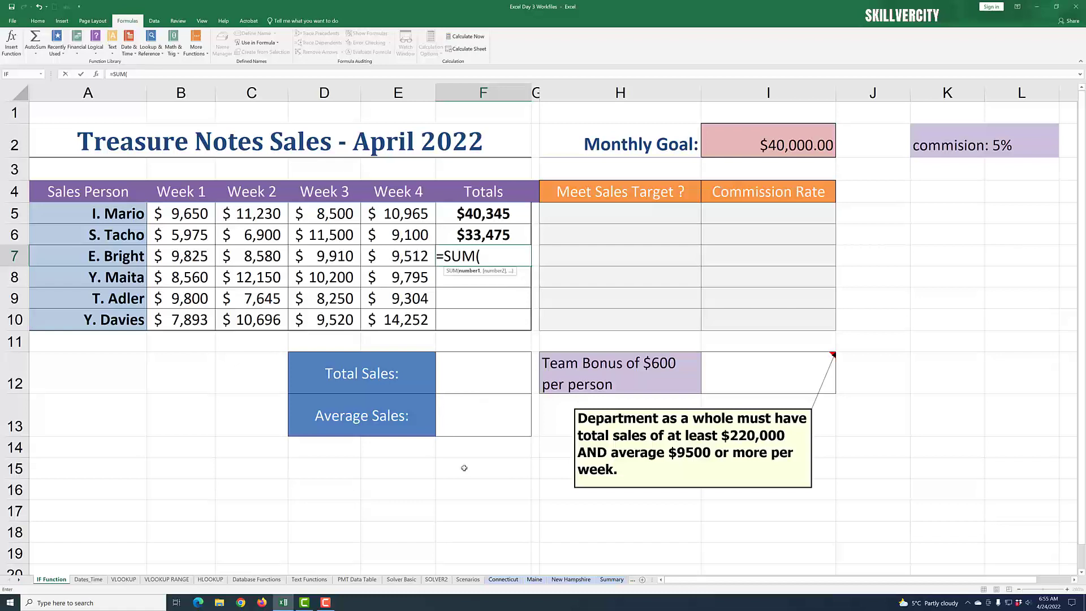
click(279, 46)
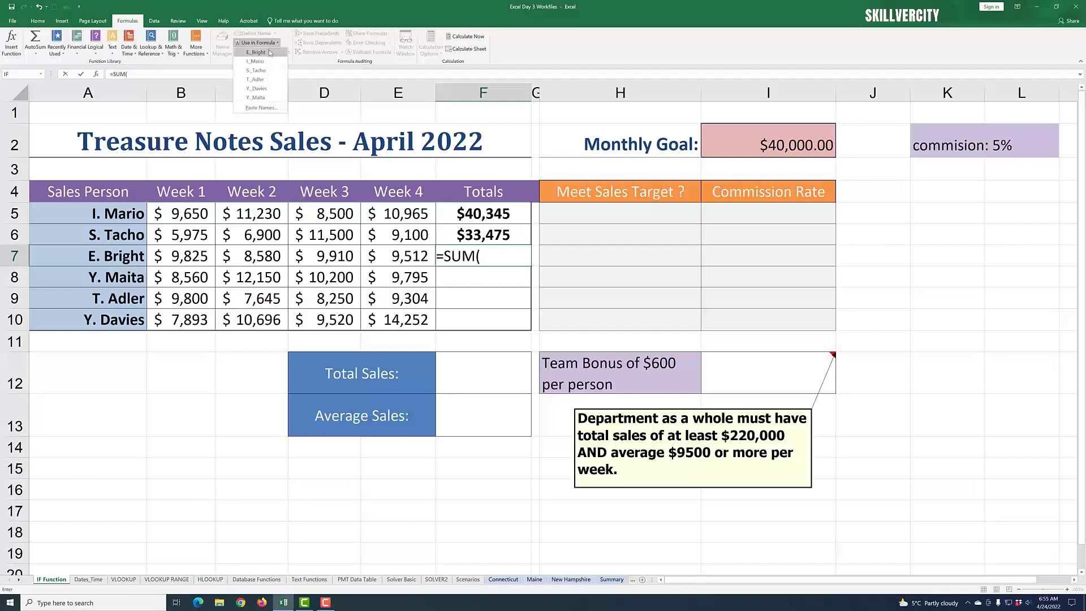
click(256, 53)
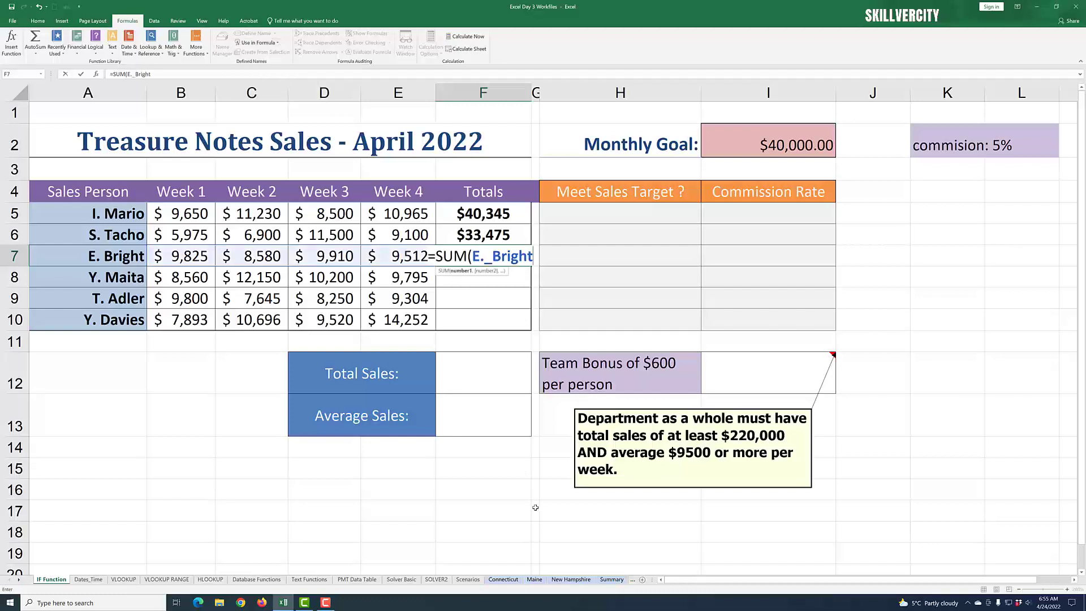
key(Return)
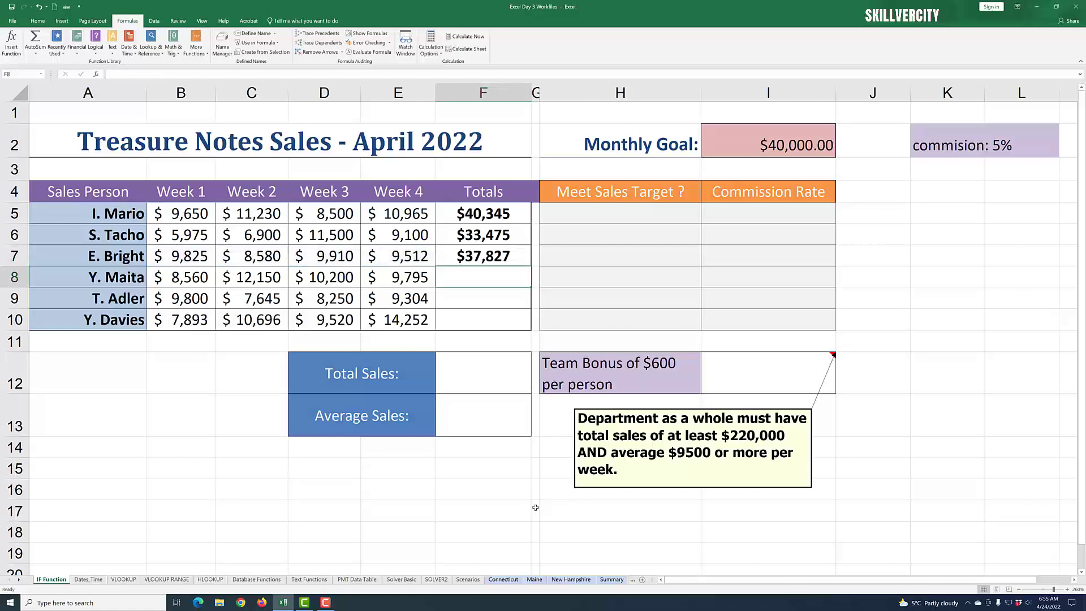
Enter a SUM formula in F8 that totals the weekly sales through the salesperson name created for row 8.
click(467, 291)
click(471, 279)
text(=)
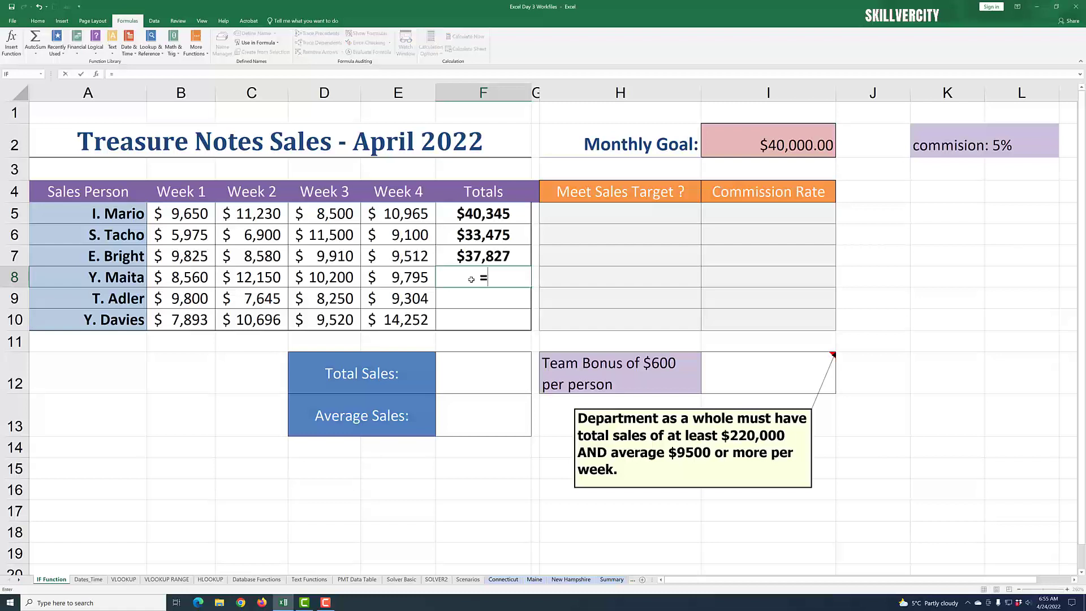
text(sum)
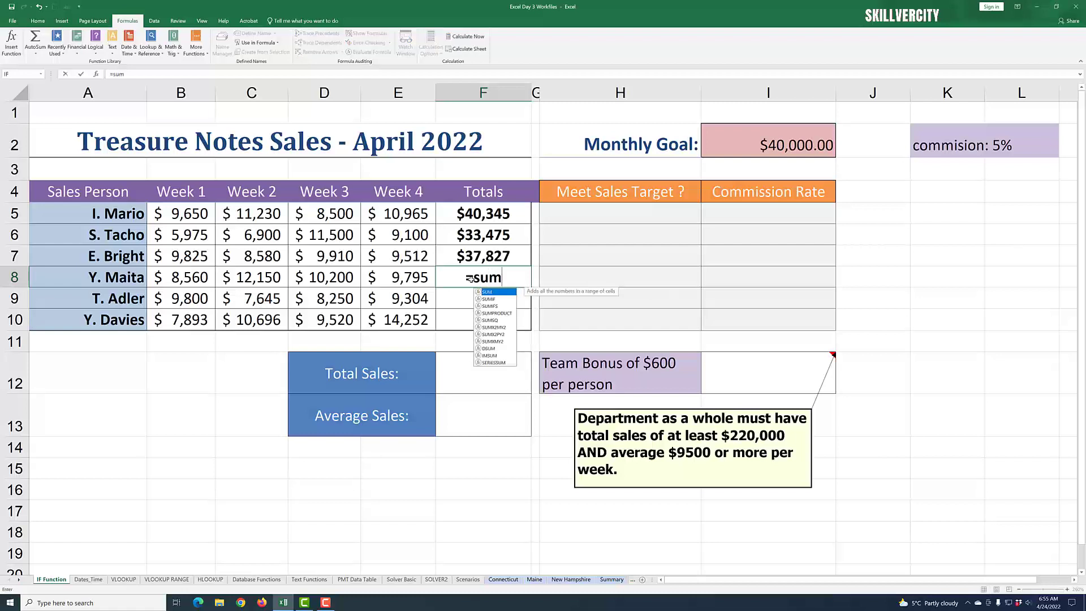
double_click(498, 292)
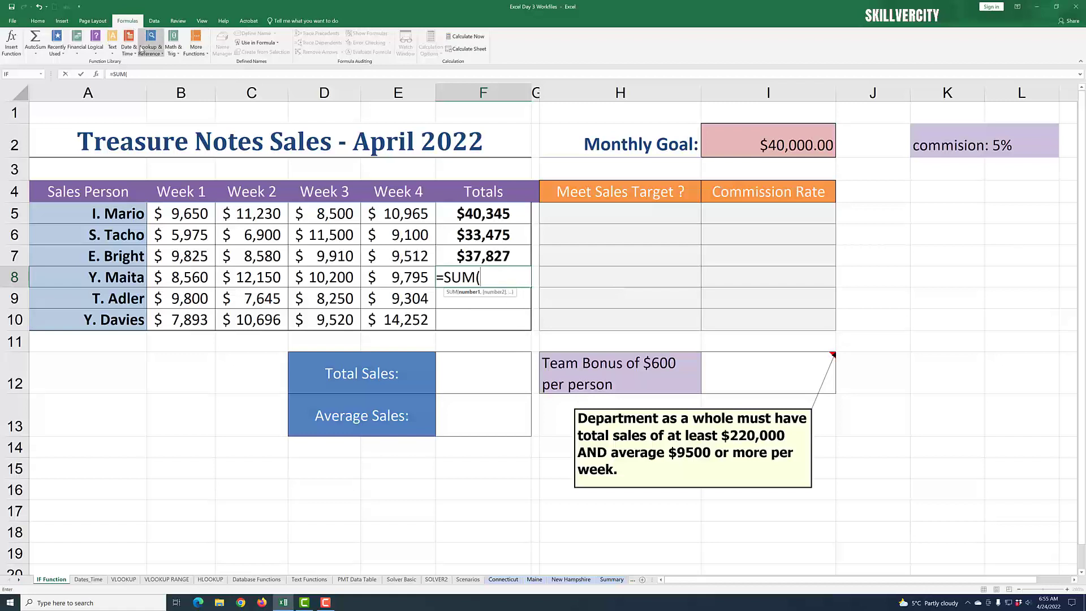
click(277, 43)
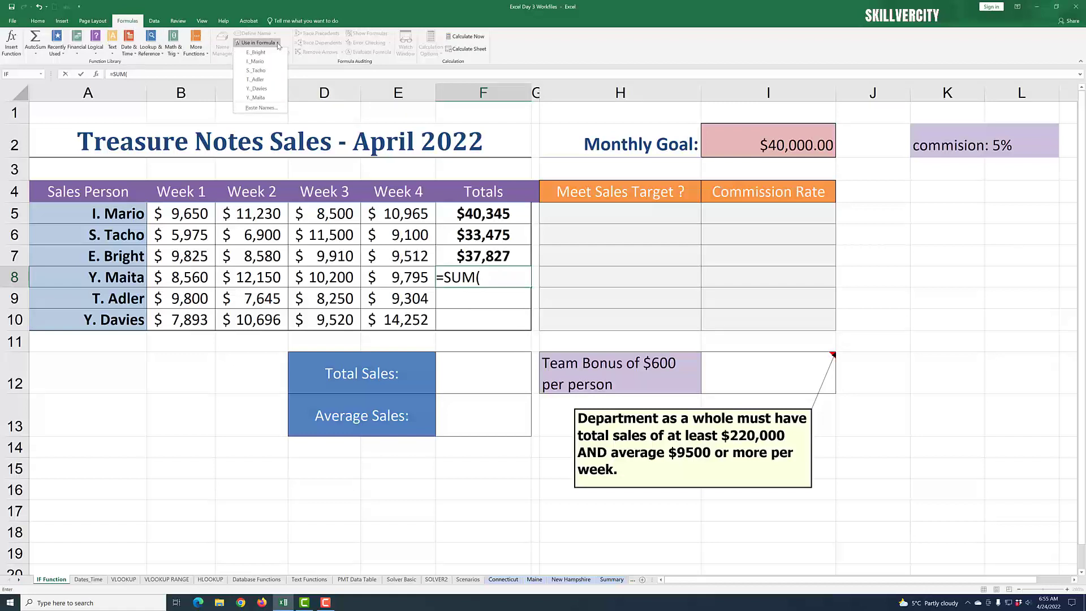
click(256, 98)
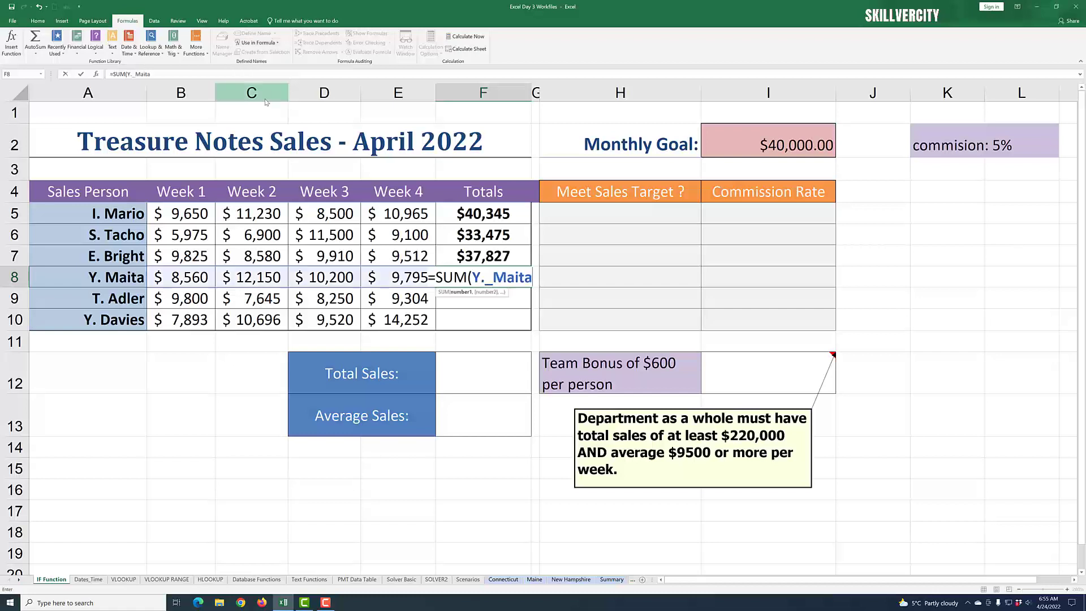
key(Return)
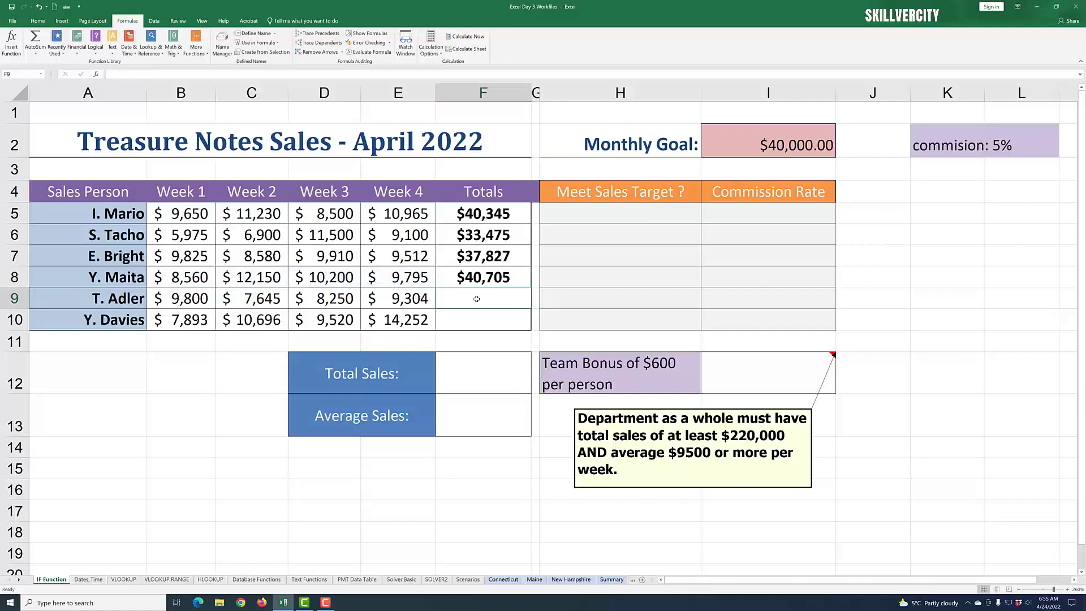
Enter a SUM formula in F9 that totals the weekly sales through the salesperson name created for row 9.
text(=sum)
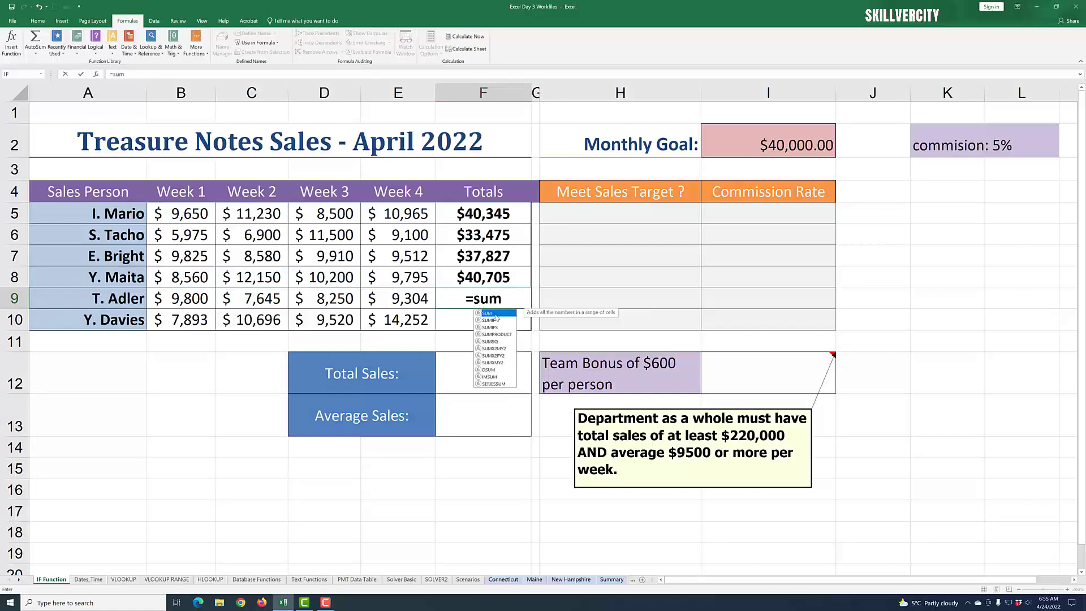
double_click(495, 314)
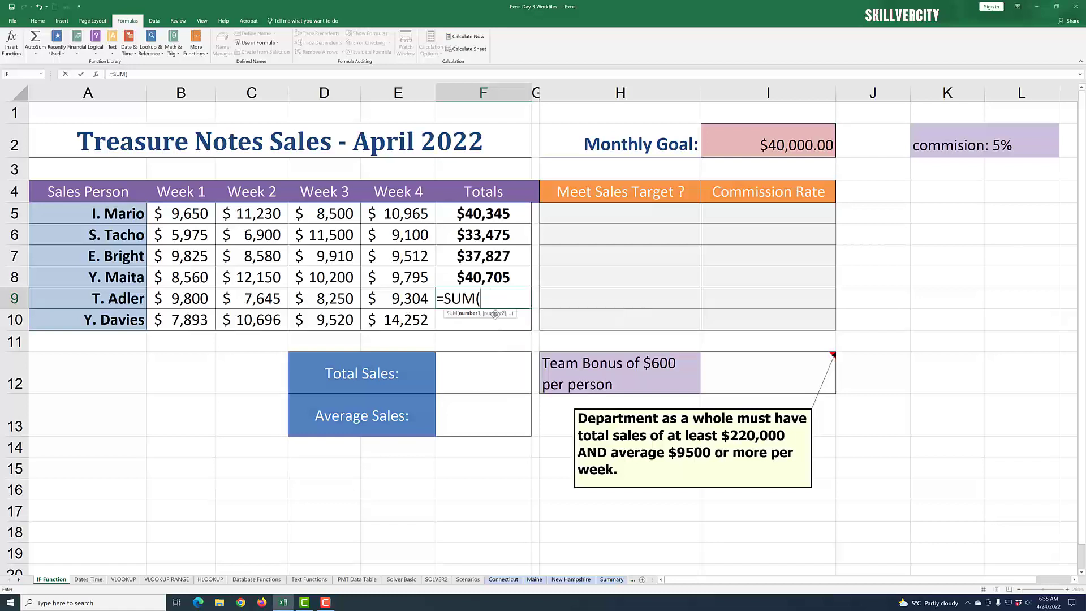
click(279, 43)
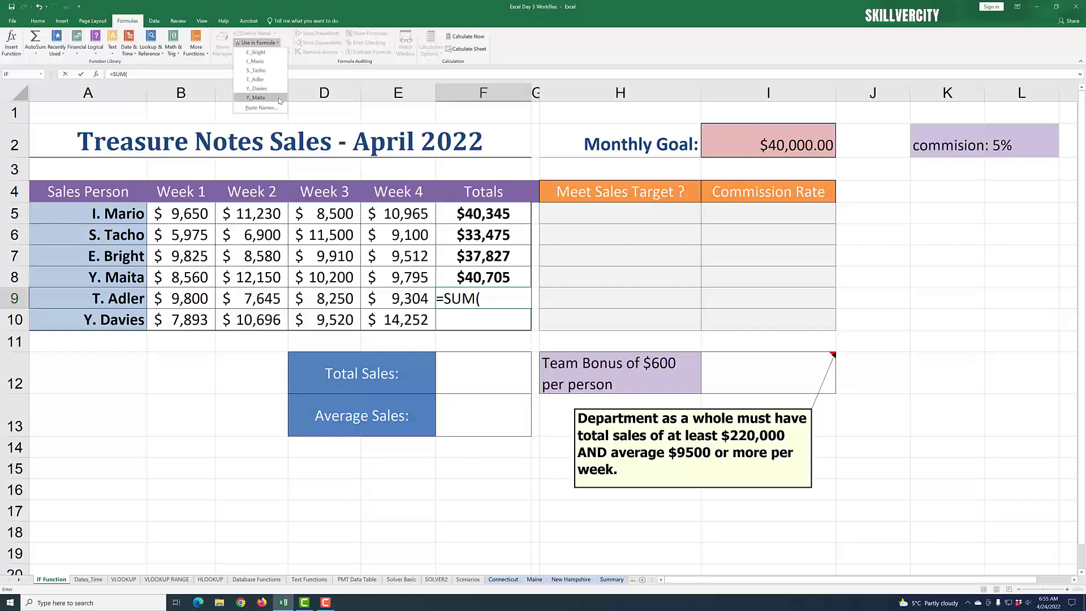
click(255, 79)
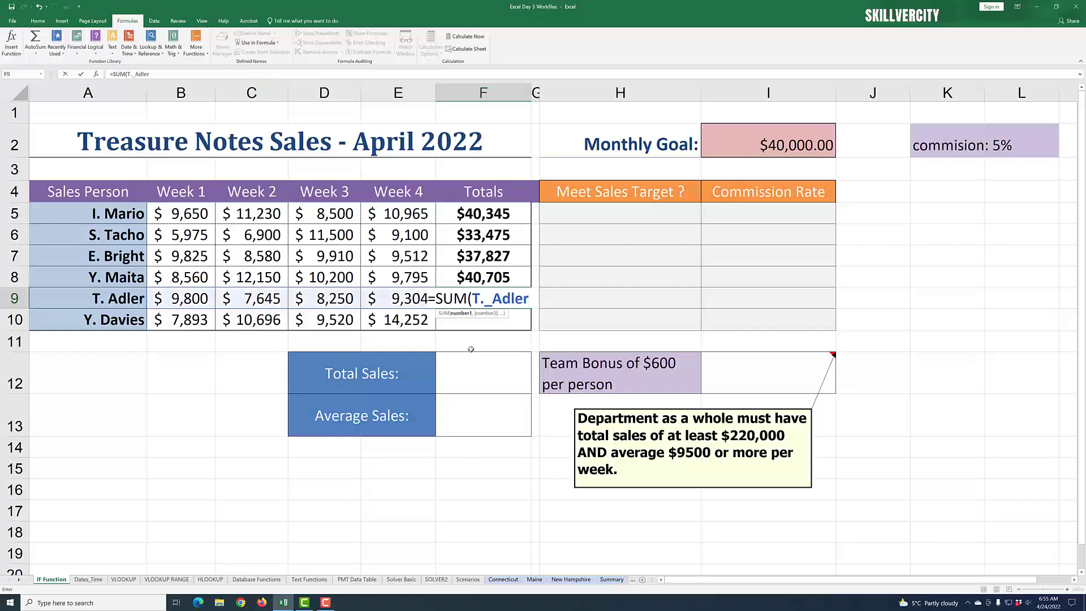
key(Return)
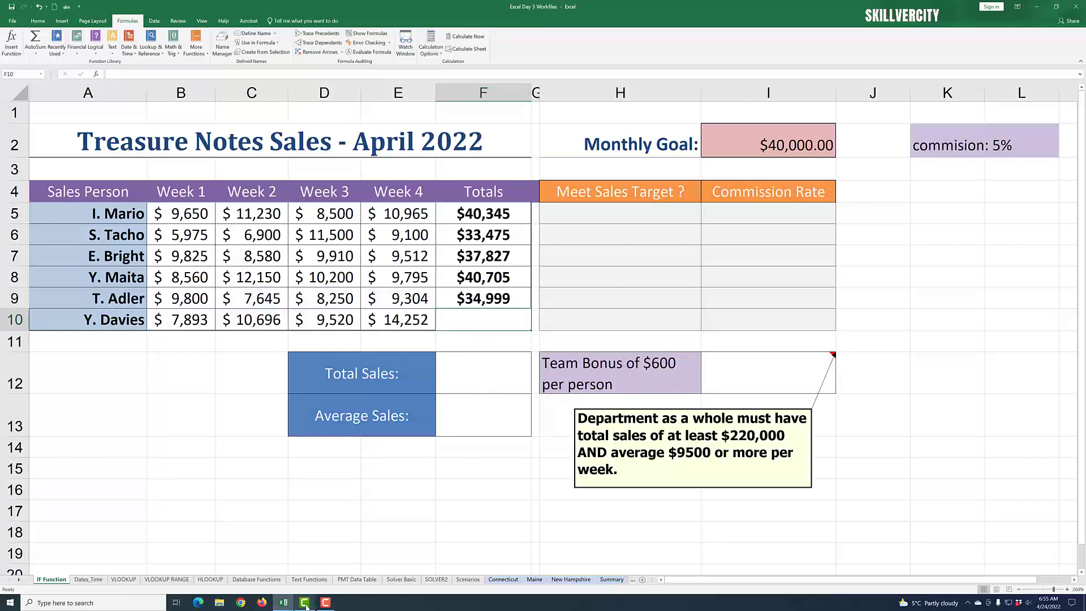
click(324, 606)
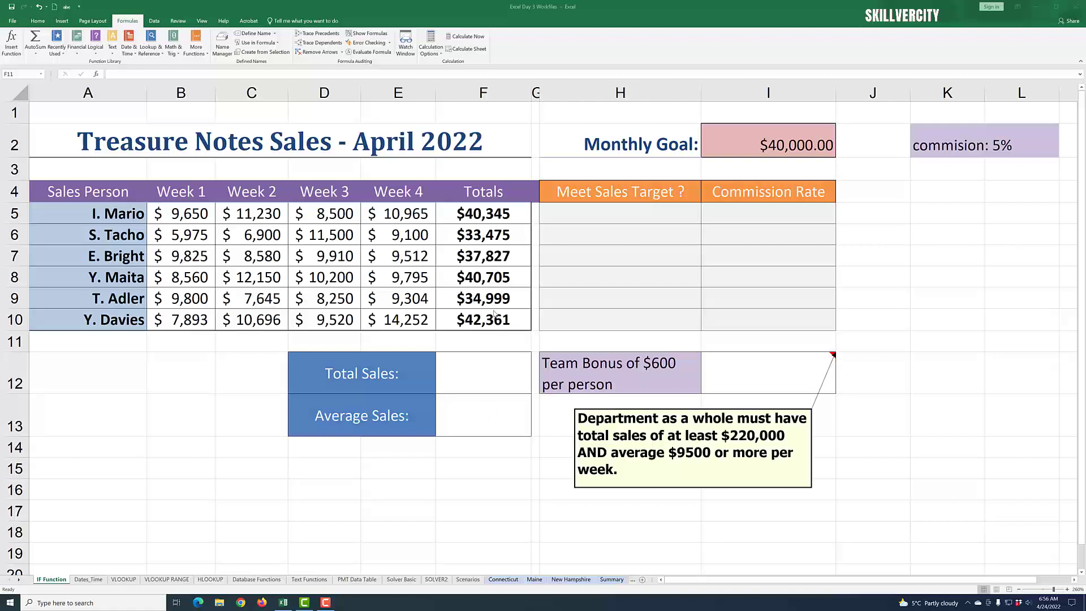
Calculate Total Sales in F12 with a SUM formula over the salespeople's totals in F5:F10.
click(476, 381)
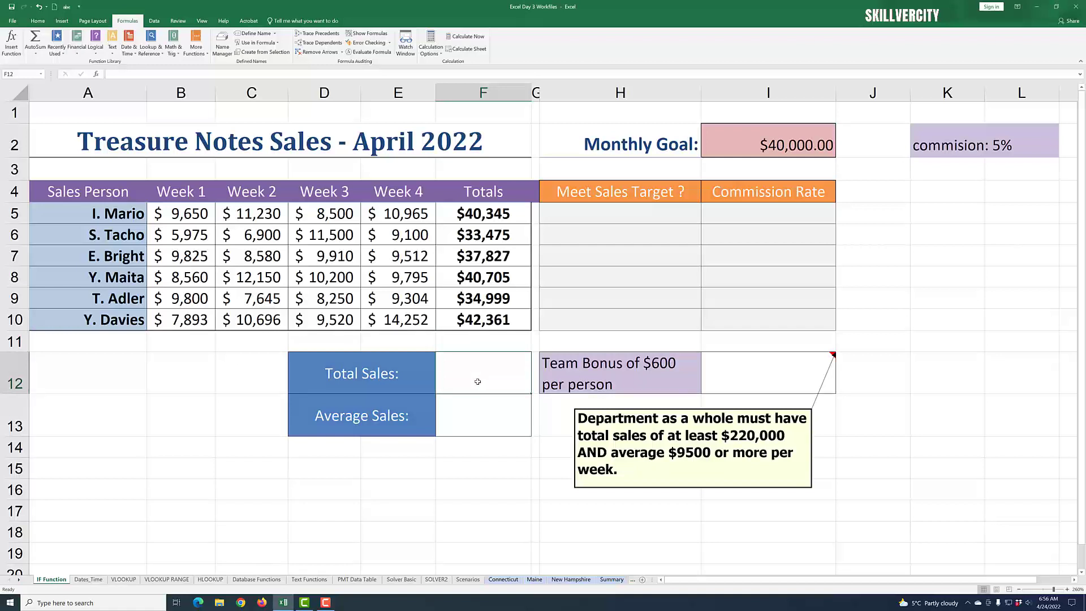
click(487, 404)
click(487, 376)
text(=)
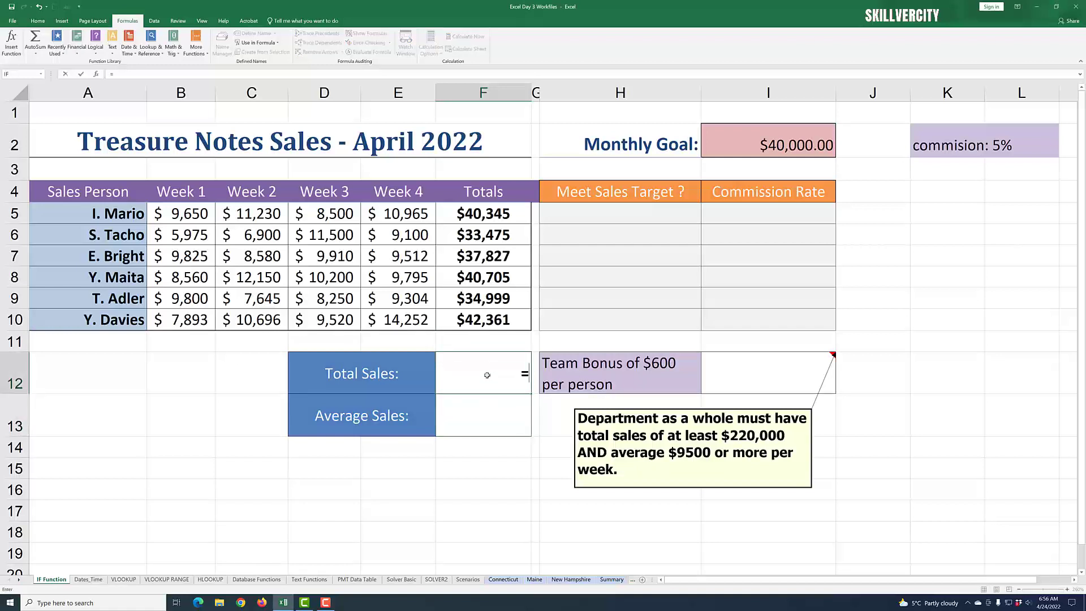
text(sum)
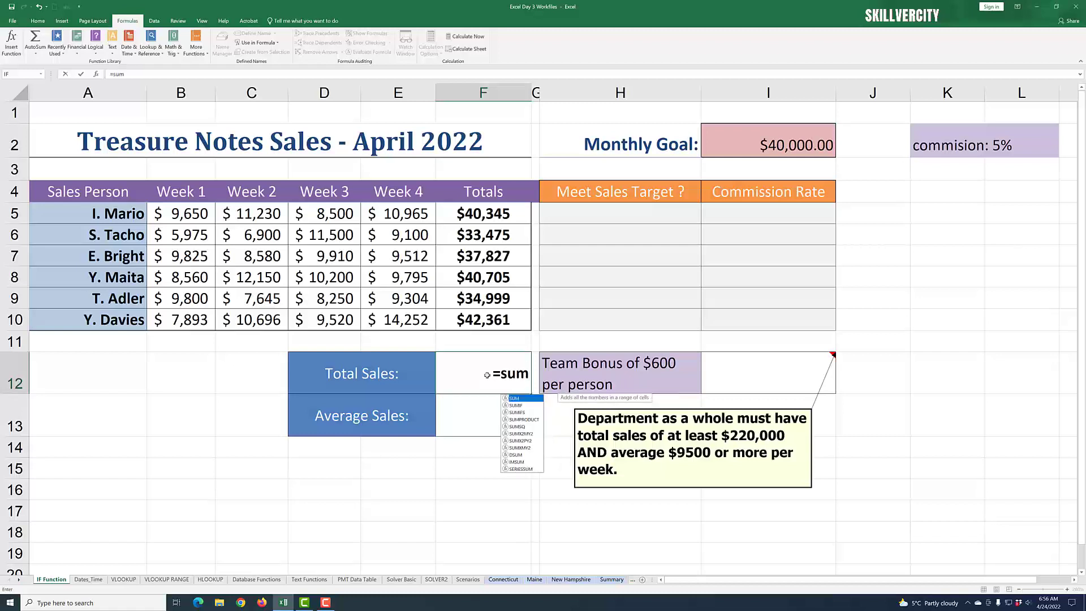
double_click(516, 399)
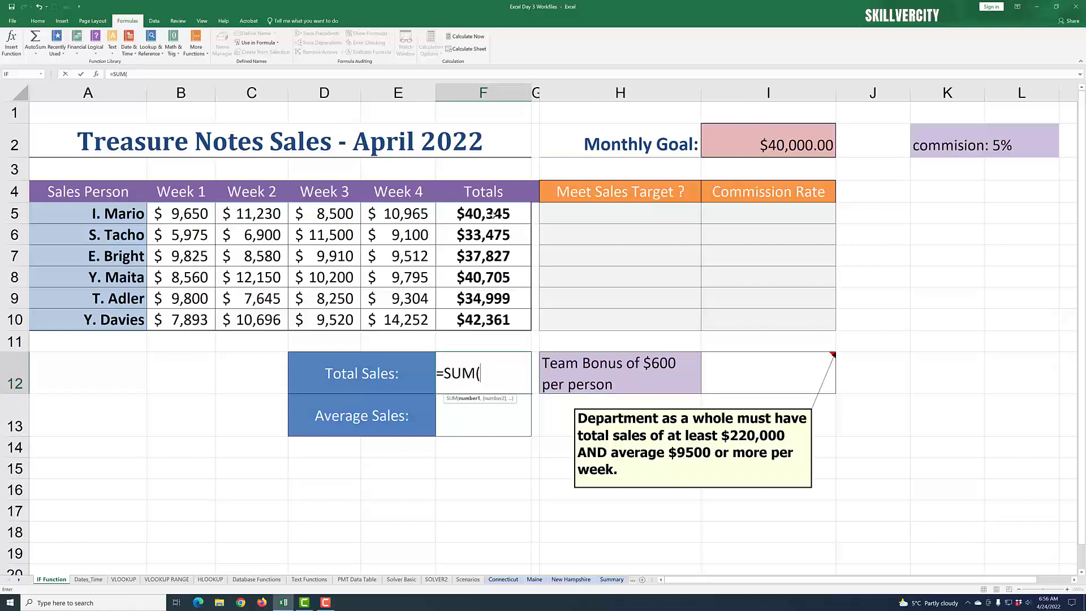
drag(493, 214, 490, 319)
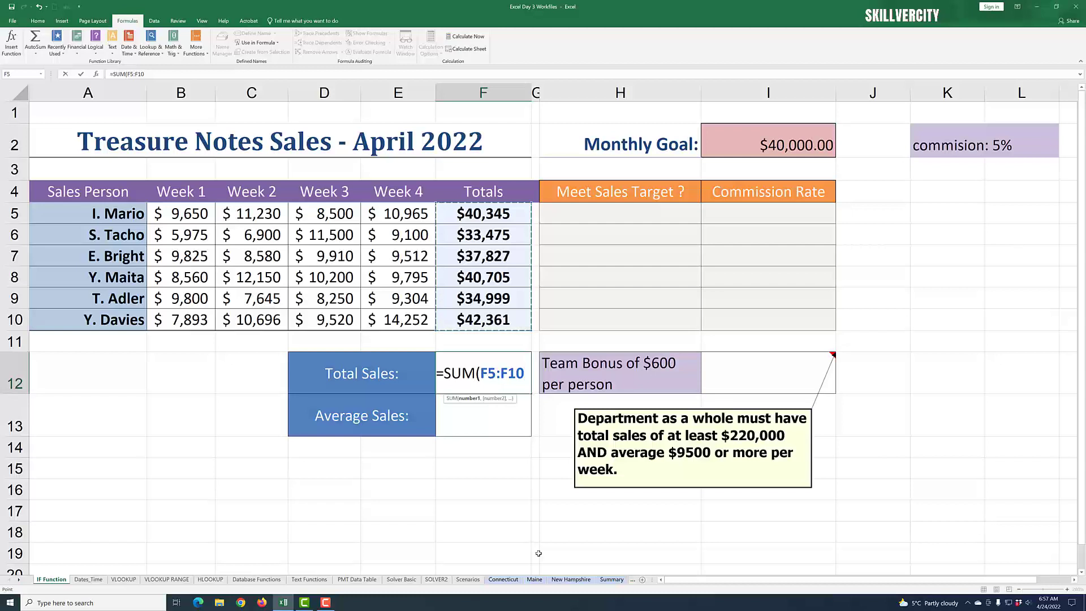
key(Return)
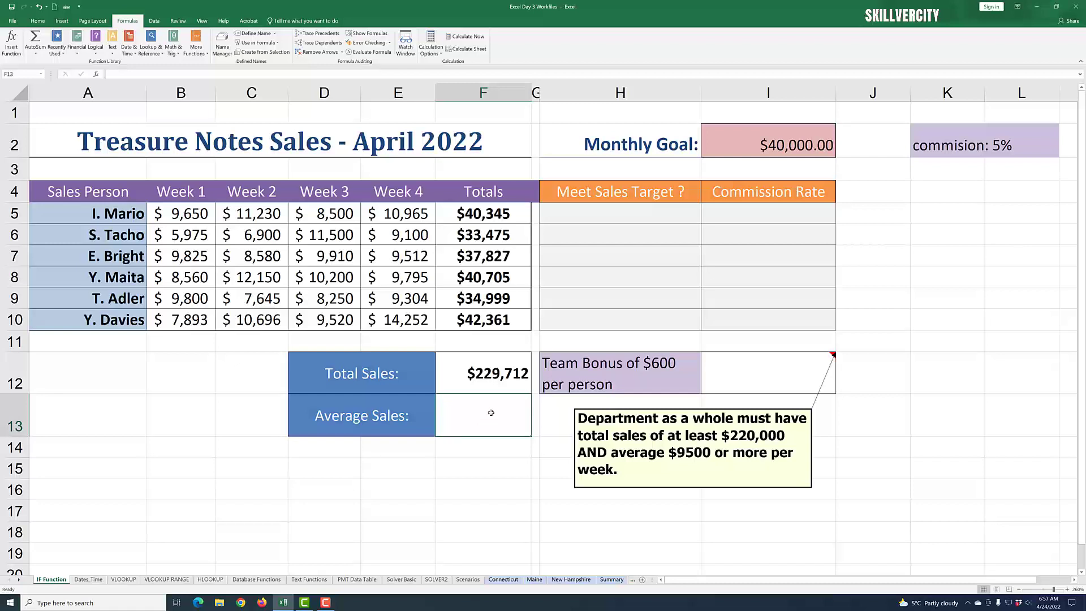
Calculate Average Sales in F13 with an AVERAGE formula over all the weekly sales in B5:E10.
text(=)
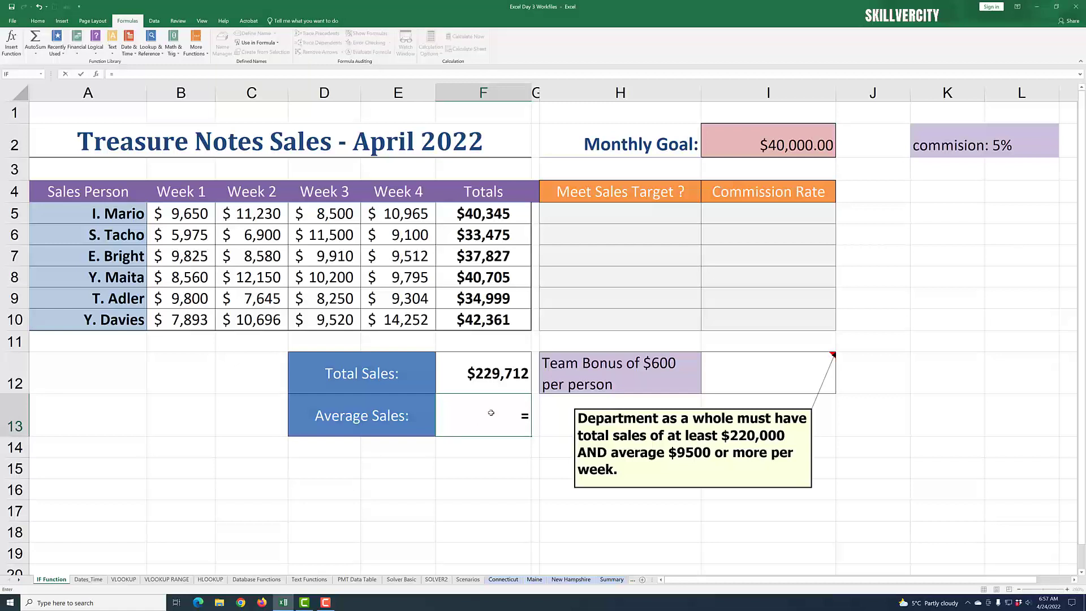
text(a)
key(BackSpace)
text(ave)
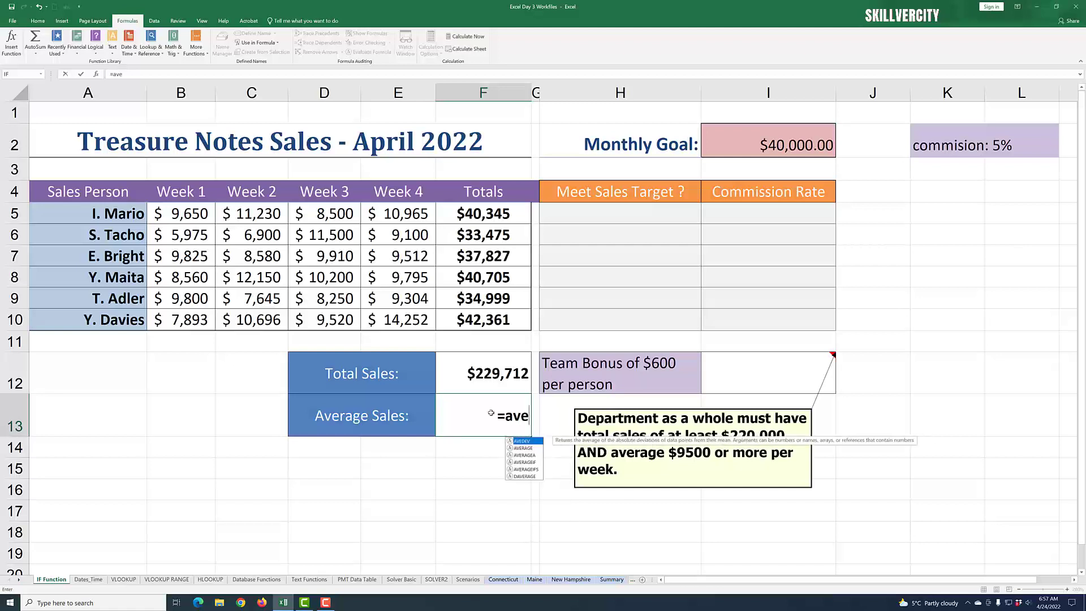
double_click(525, 448)
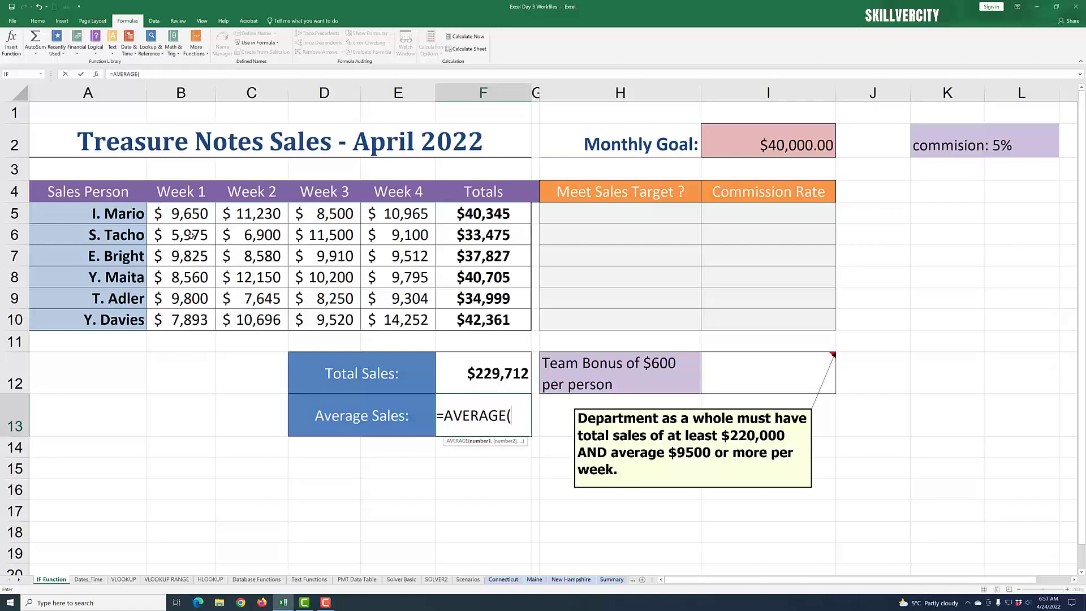
drag(189, 215, 387, 299)
drag(387, 307, 390, 313)
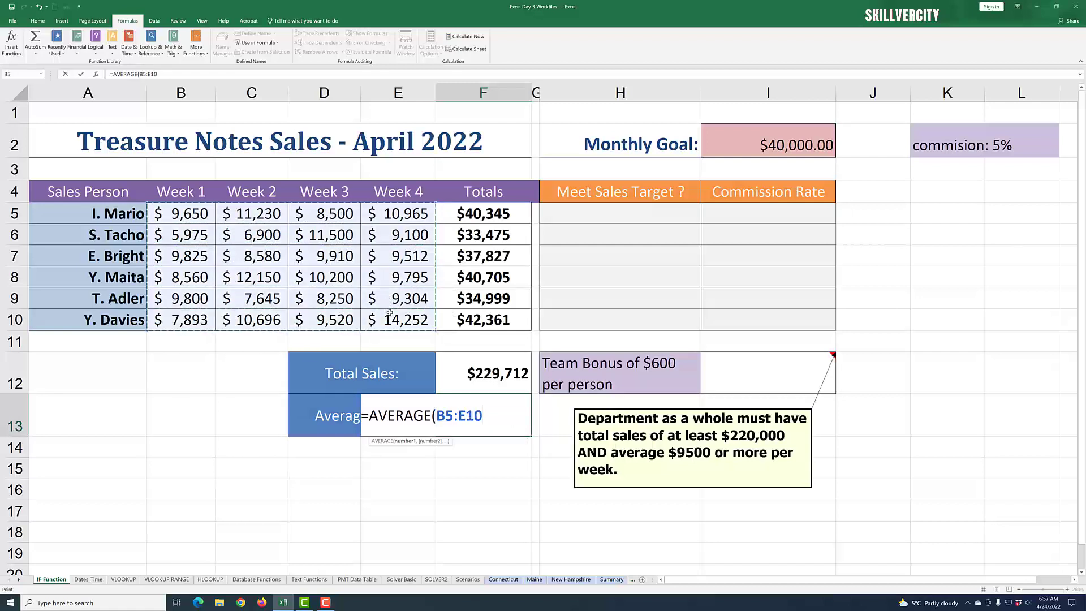
key(Return)
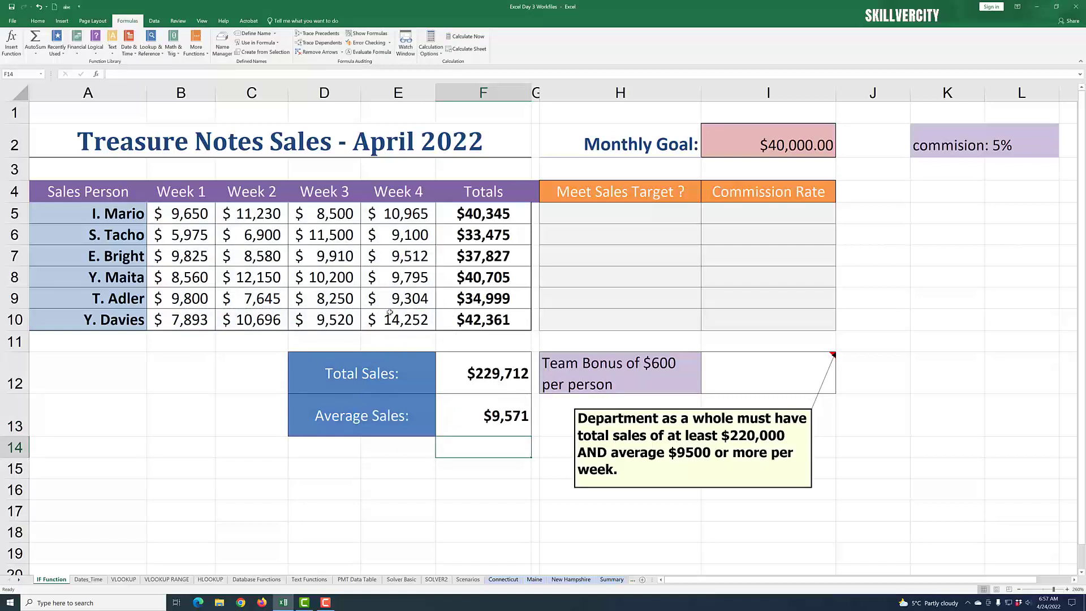
Select H5, the first empty cell under the Meet Sales Target ? heading.
click(486, 487)
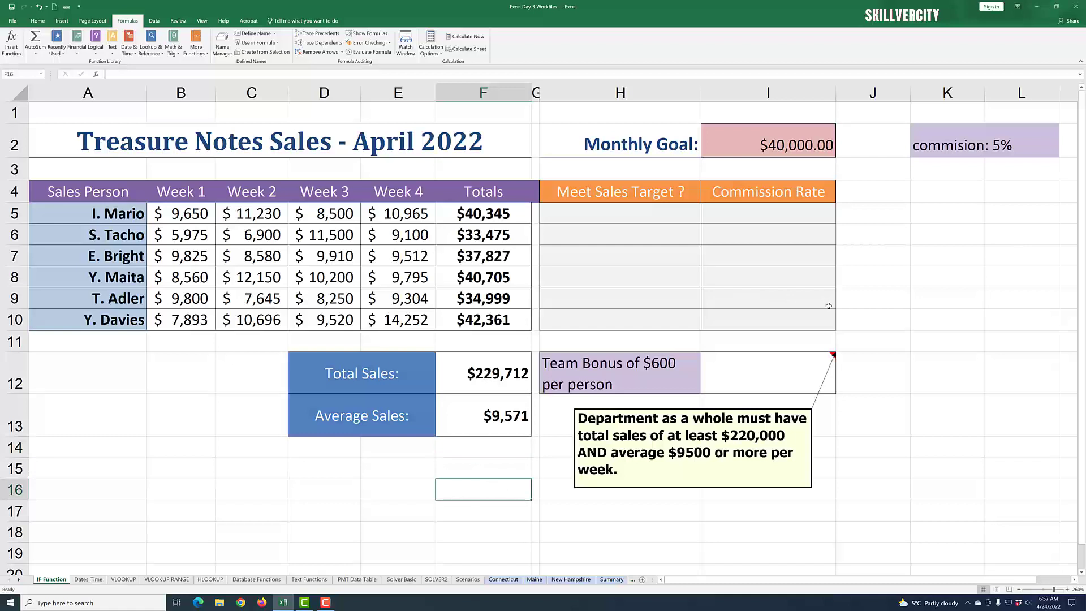
click(641, 219)
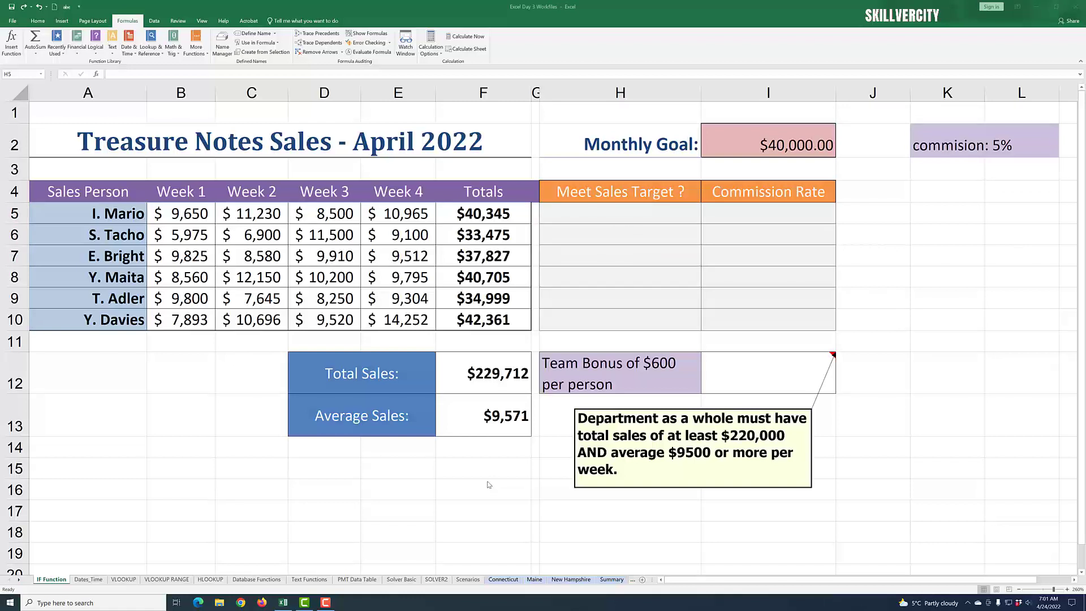
click(609, 220)
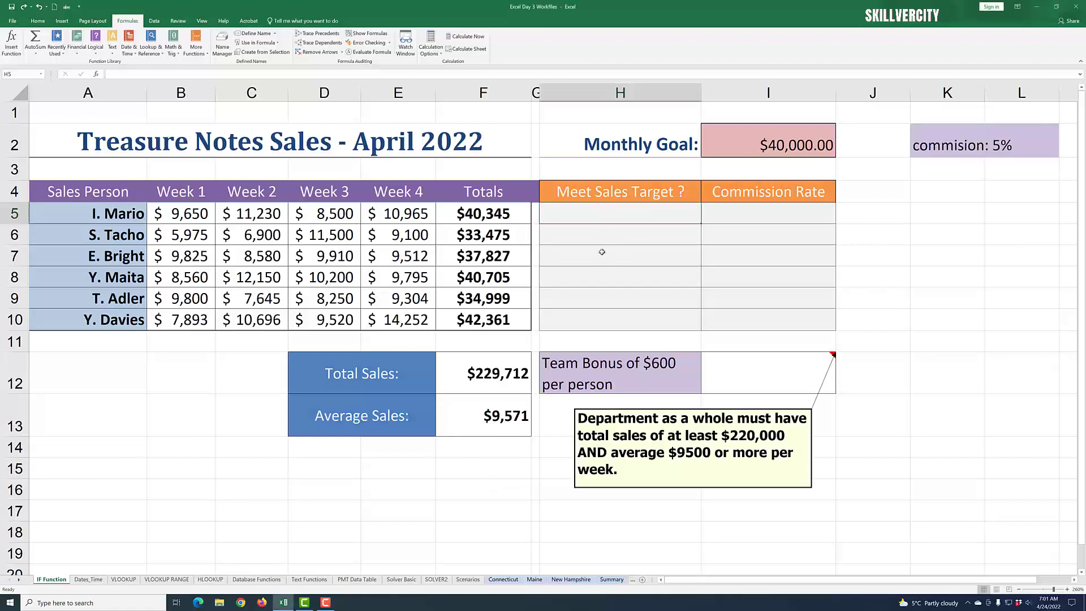